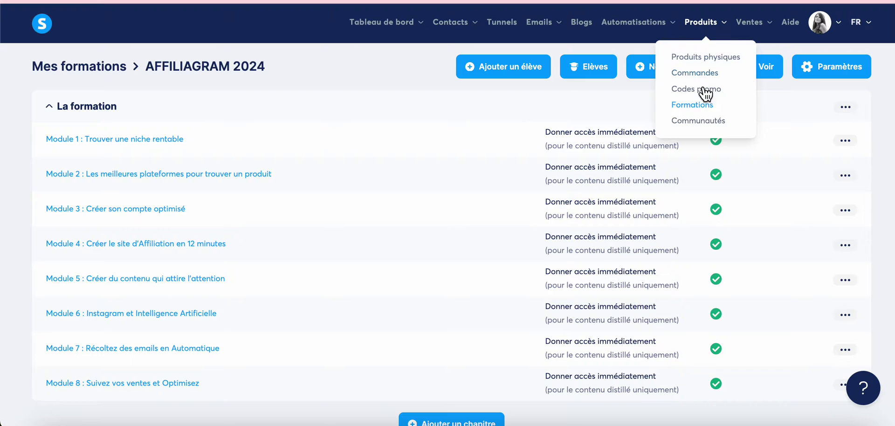
Open the list of courses and start creating a new course
click(699, 107)
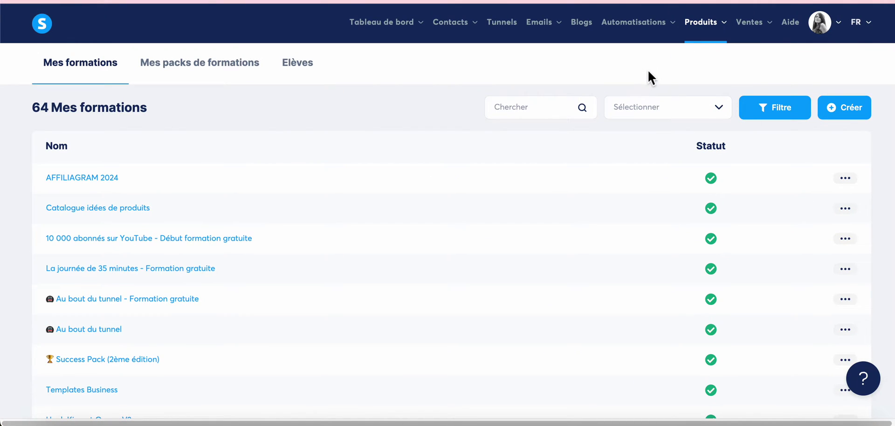
click(841, 106)
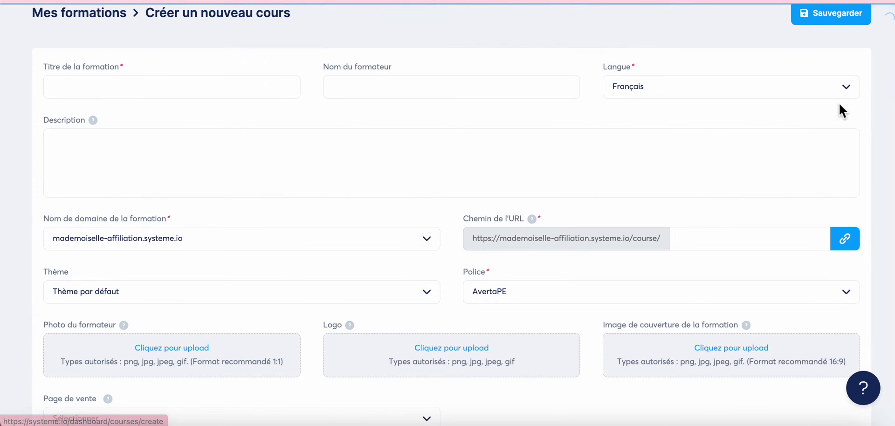
scroll(304, 218, up, 2)
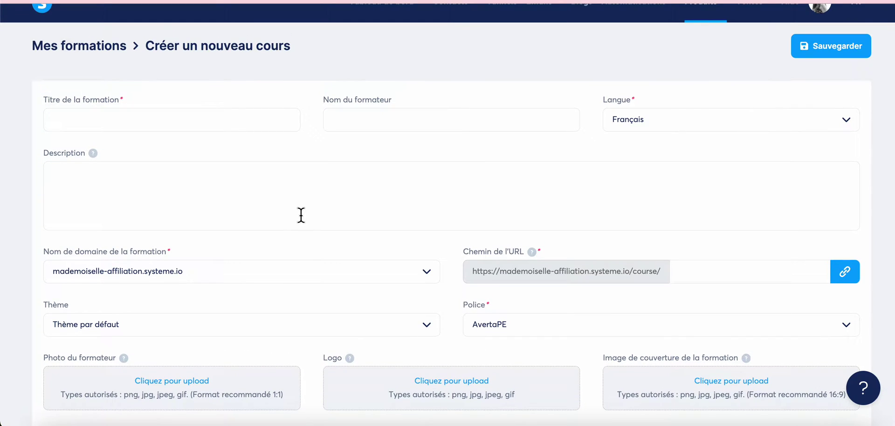
scroll(31, 310, down, 6)
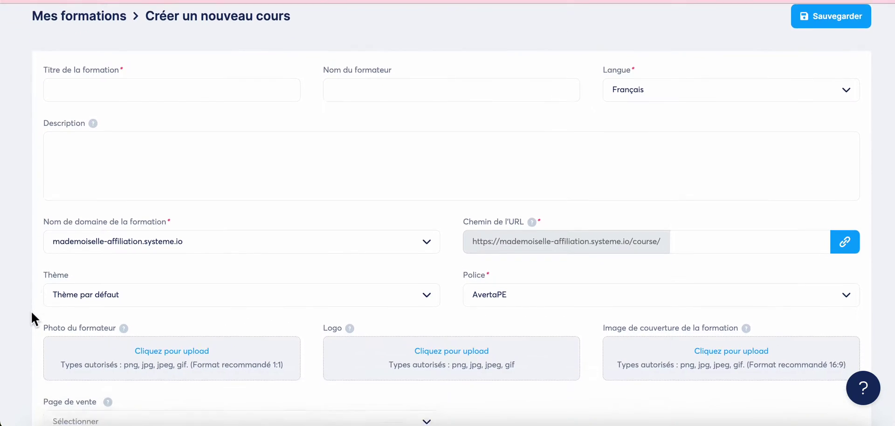
scroll(30, 310, up, 5)
scroll(31, 309, up, 2)
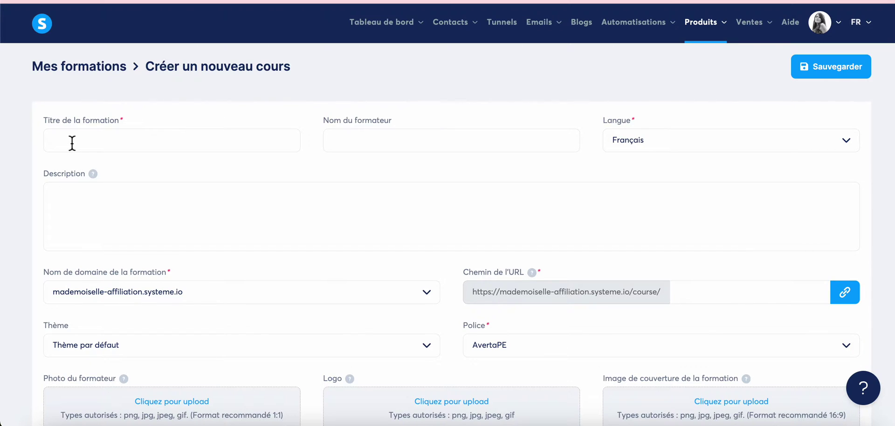
Enter "La formation Test" as the course title and the instructor's full name, with Français as the language
click(73, 143)
text(La for)
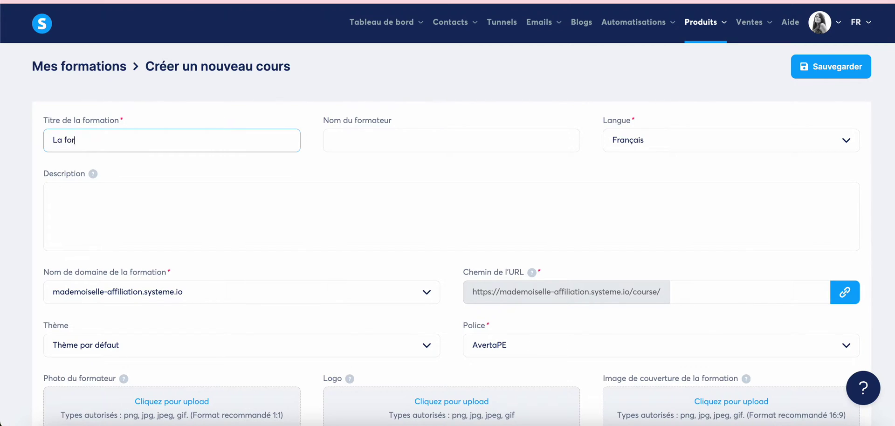
text(mation Test)
click(355, 139)
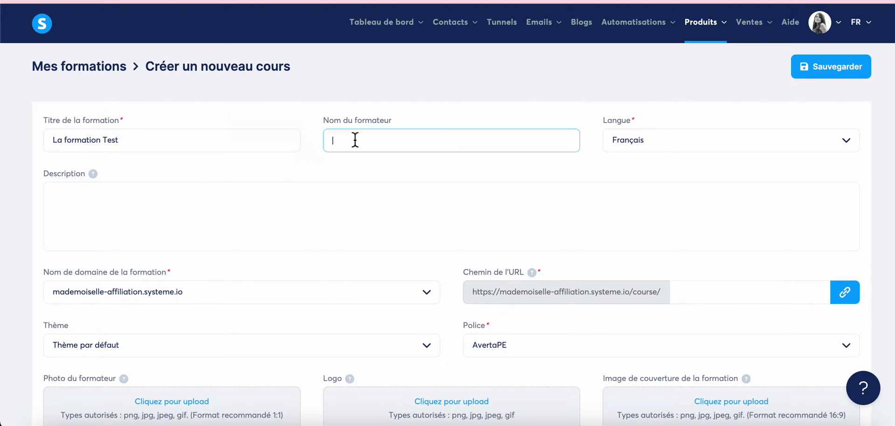
text(Nina Habault)
click(849, 140)
scroll(733, 216, down, 5)
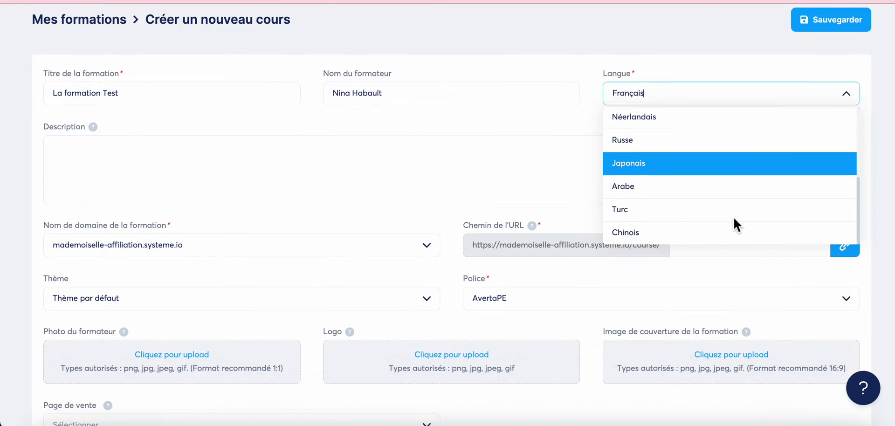
scroll(721, 191, up, 5)
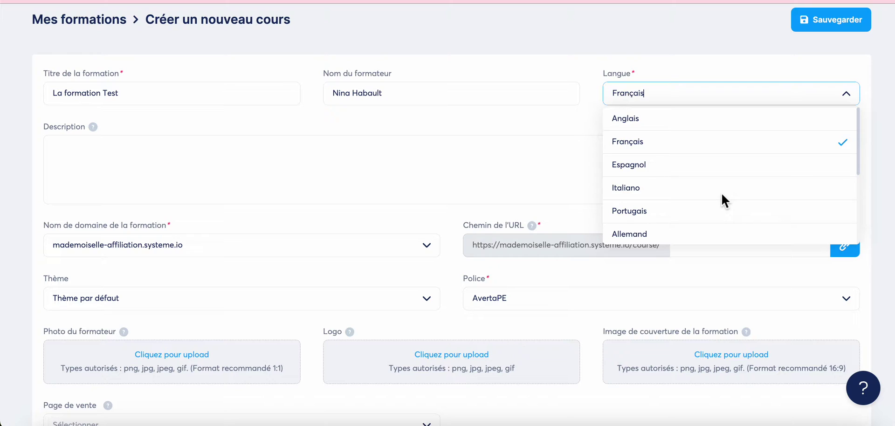
click(656, 52)
Enter the course description "C'est un cours qui apprend à maitriser Facebook"
click(118, 153)
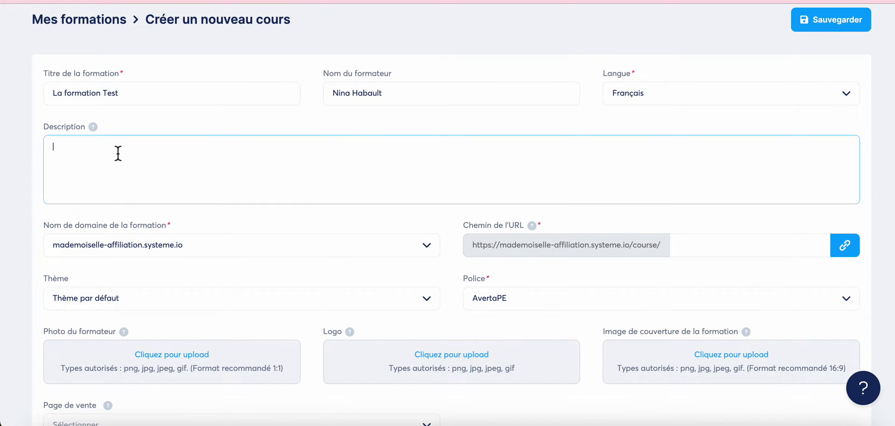
text(C'est un cours qui apprend )
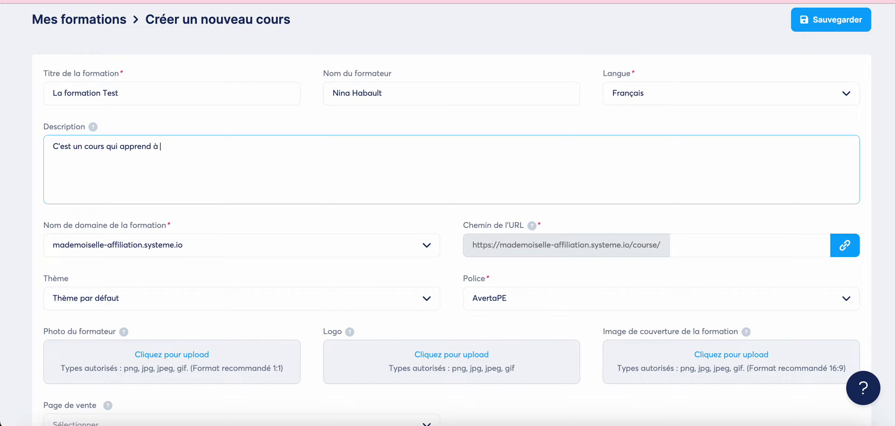
text(à maitriser Facebook)
scroll(159, 177, down, 1)
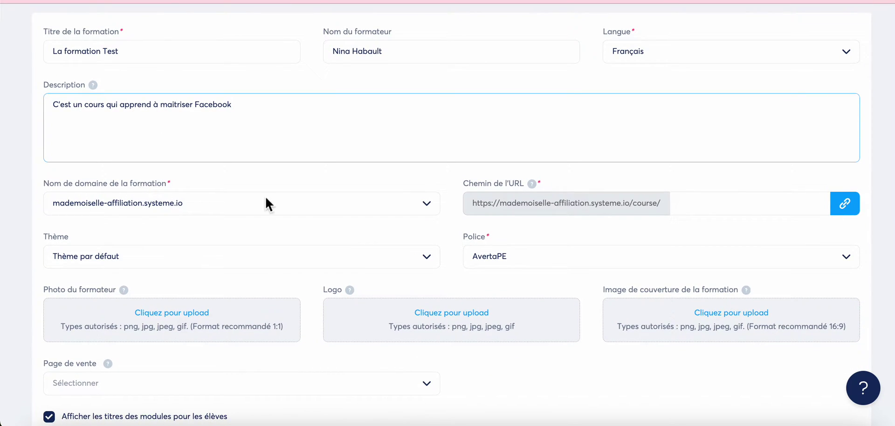
Choose mademoiselle-affiliation.systeme.io as the course domain and set the URL path to test-facebook
click(426, 205)
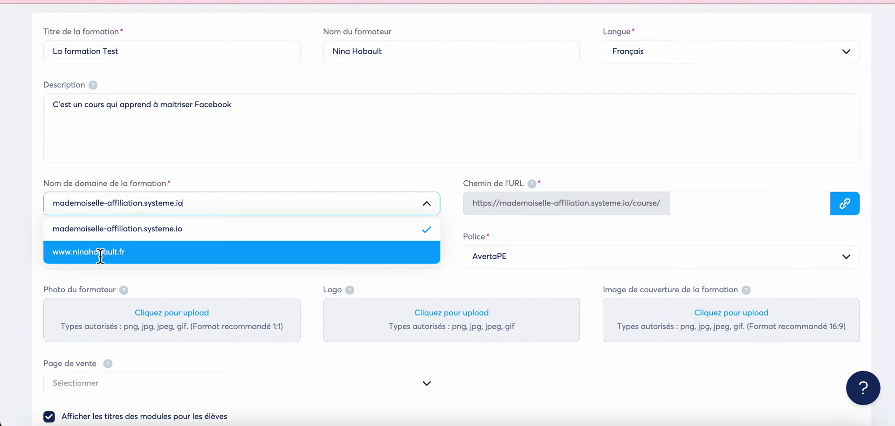
click(155, 231)
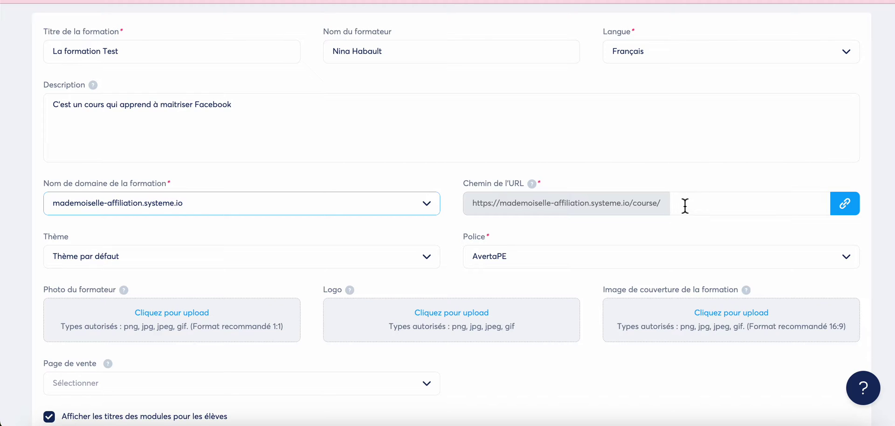
click(709, 204)
text(tes)
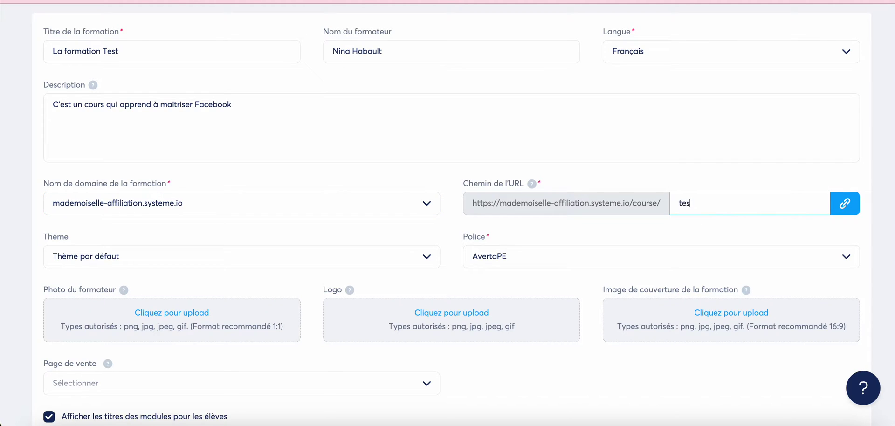
text(t-facebook)
click(859, 154)
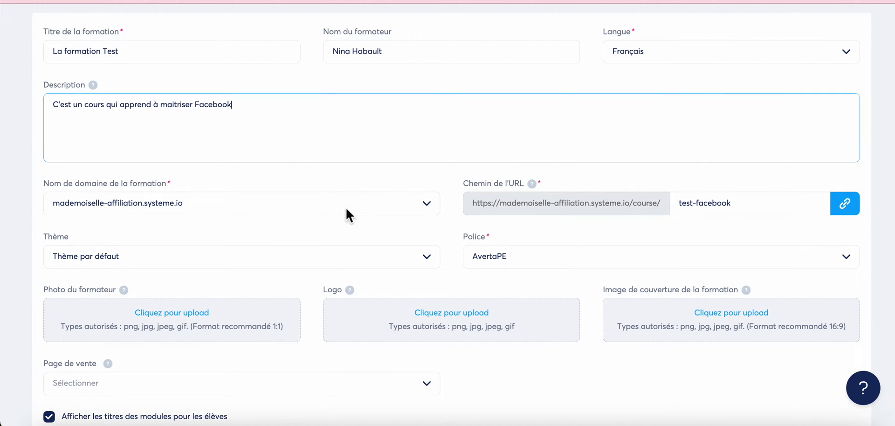
Set the course theme to Beige
click(427, 266)
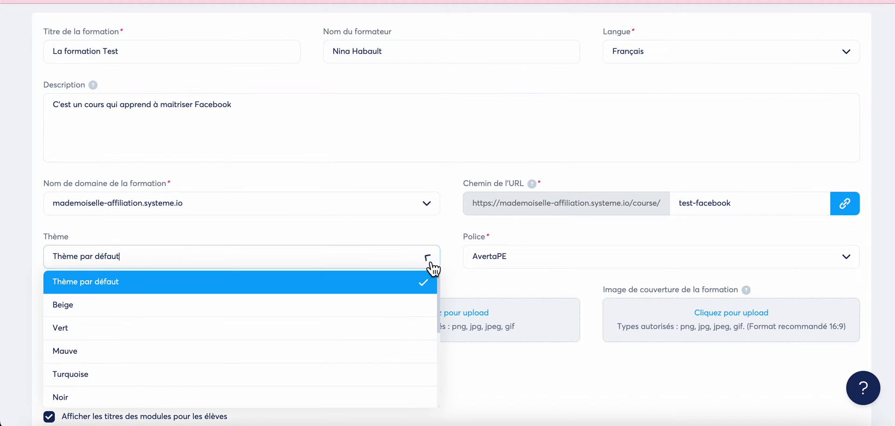
scroll(150, 304, down, 5)
scroll(151, 304, down, 3)
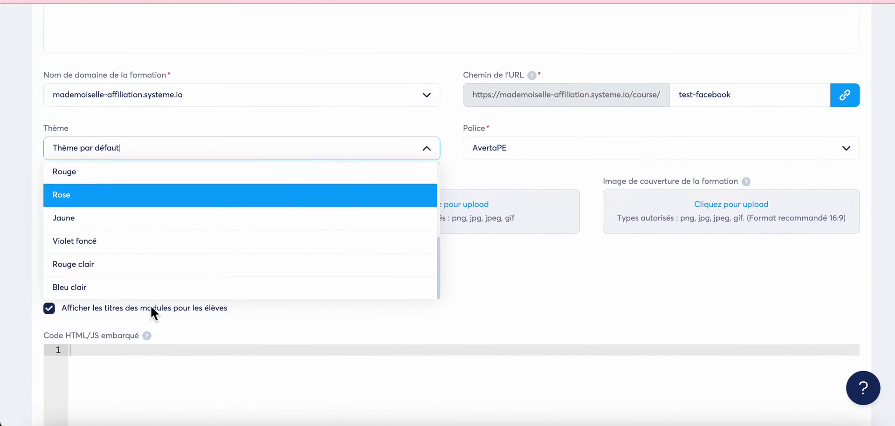
scroll(171, 223, up, 5)
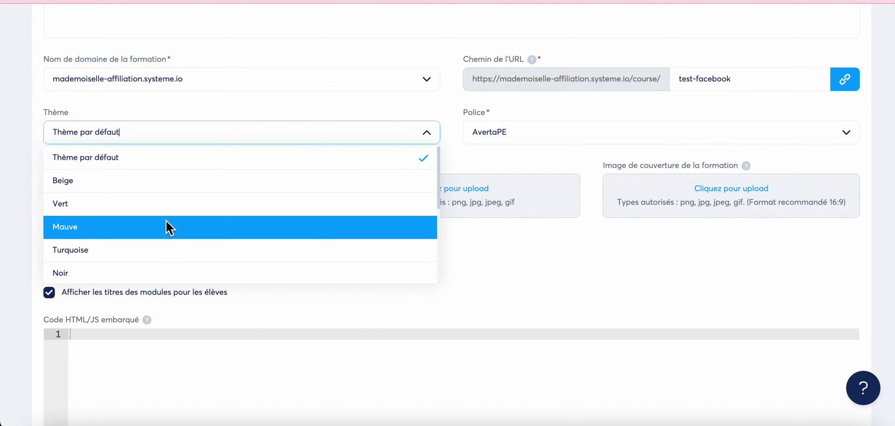
click(117, 183)
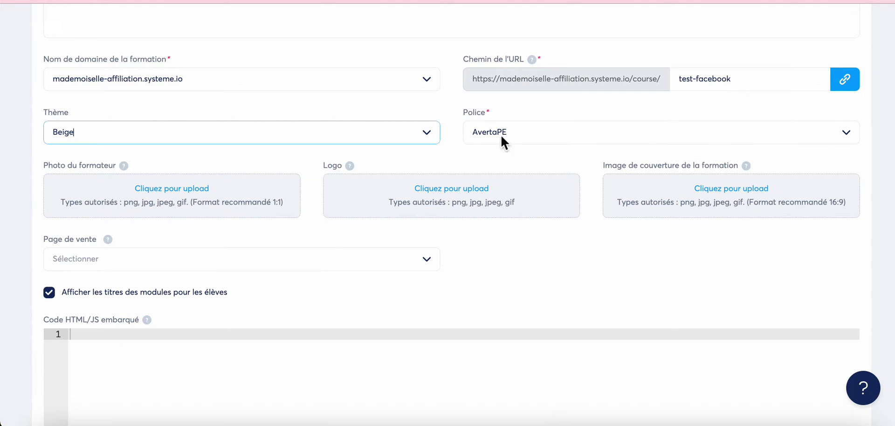
Set the course font to Baloo Thambi
click(846, 135)
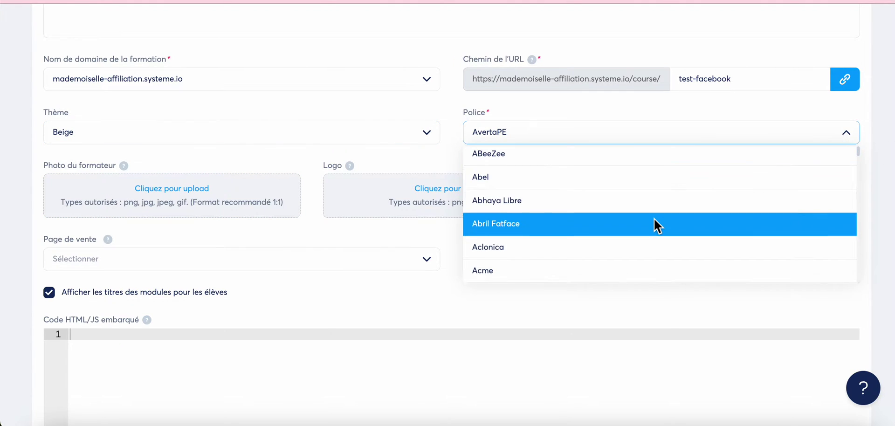
scroll(655, 221, down, 6)
scroll(542, 214, down, 15)
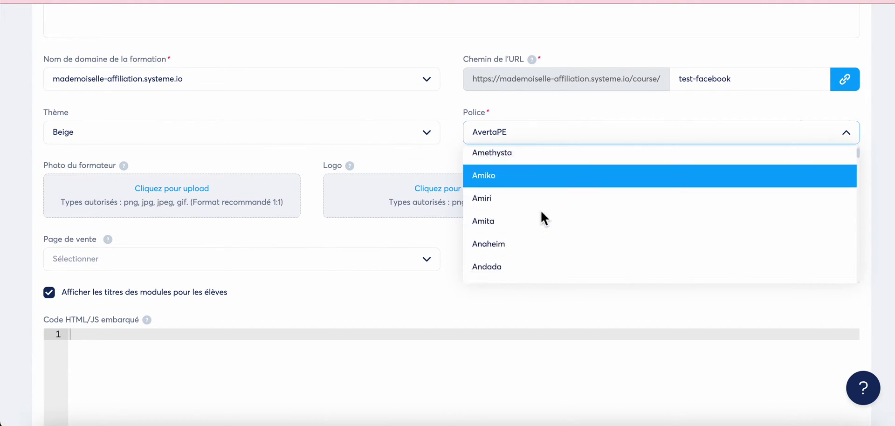
scroll(584, 177, down, 10)
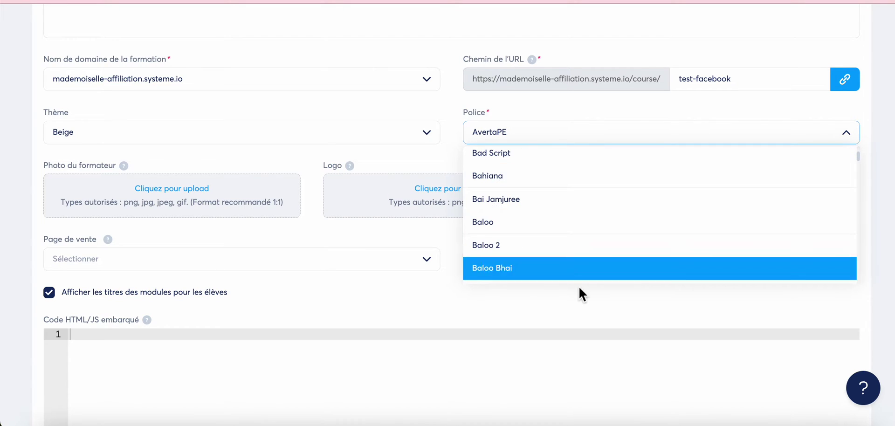
scroll(576, 217, down, 4)
scroll(575, 214, down, 3)
scroll(575, 214, up, 4)
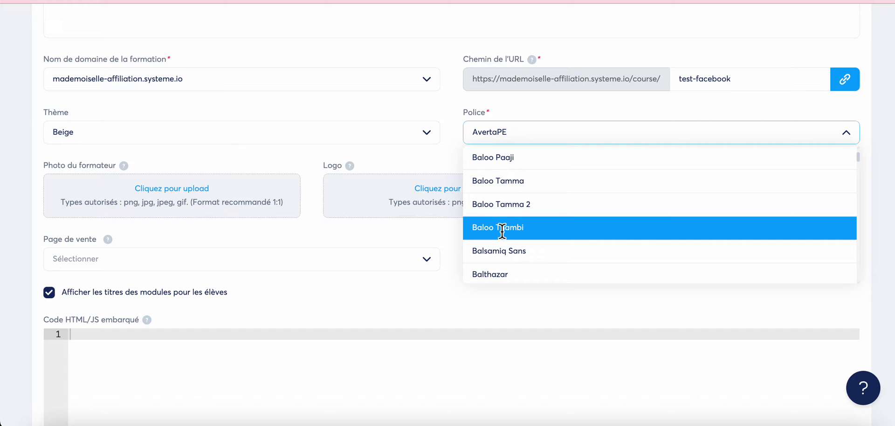
click(502, 231)
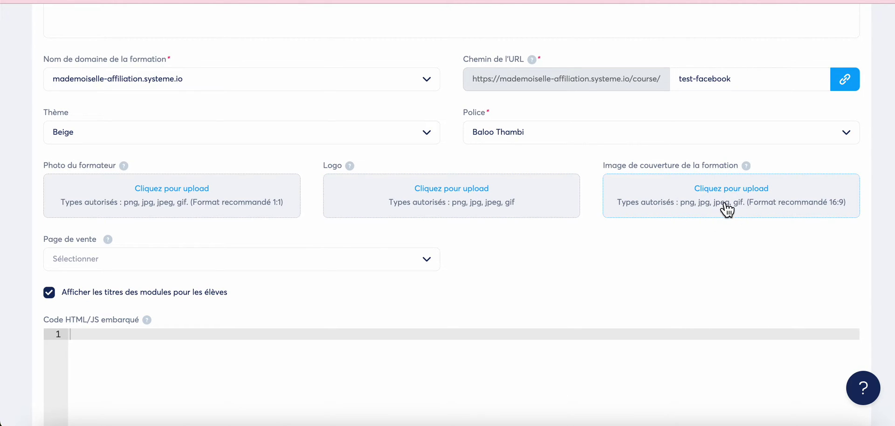
Examine the remaining course settings, including the image uploads, sales page choice, module title display and embedded HTML/JS code
scroll(638, 212, up, 1)
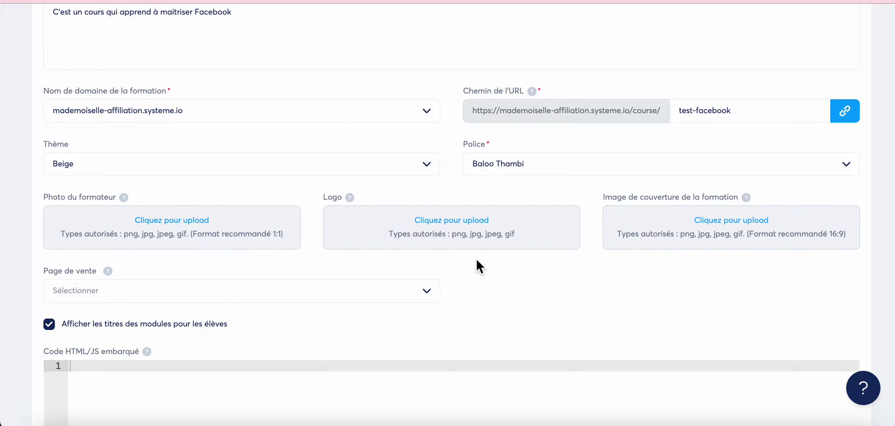
scroll(477, 263, down, 2)
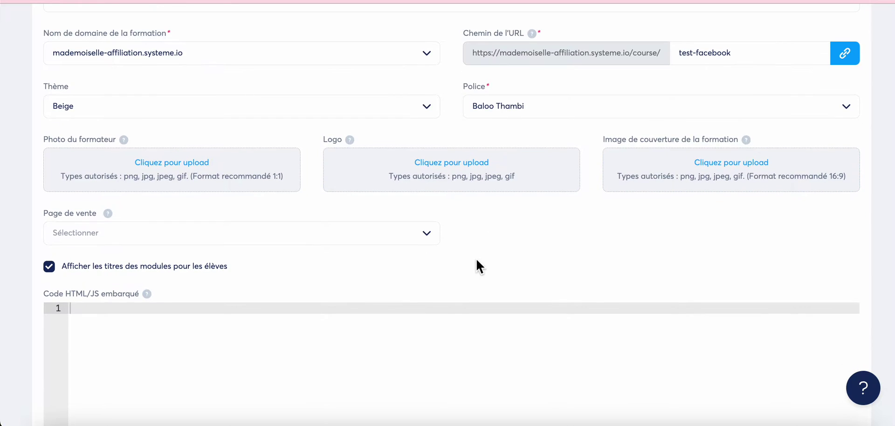
click(423, 234)
click(524, 261)
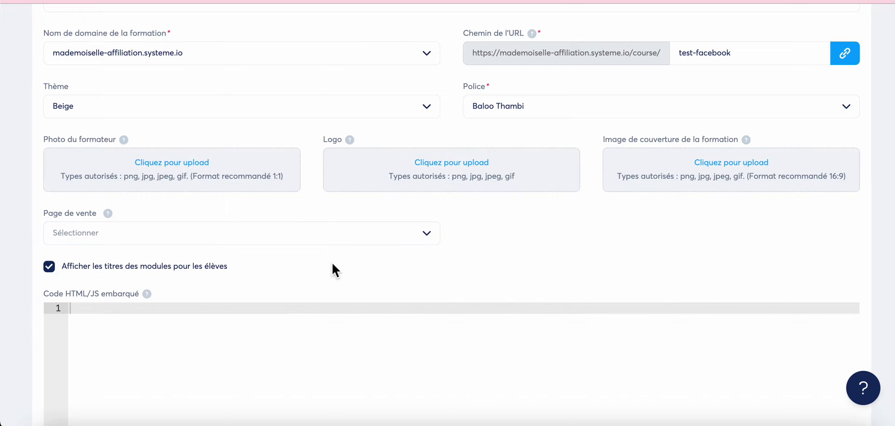
click(426, 236)
click(500, 248)
mouse_move(113, 218)
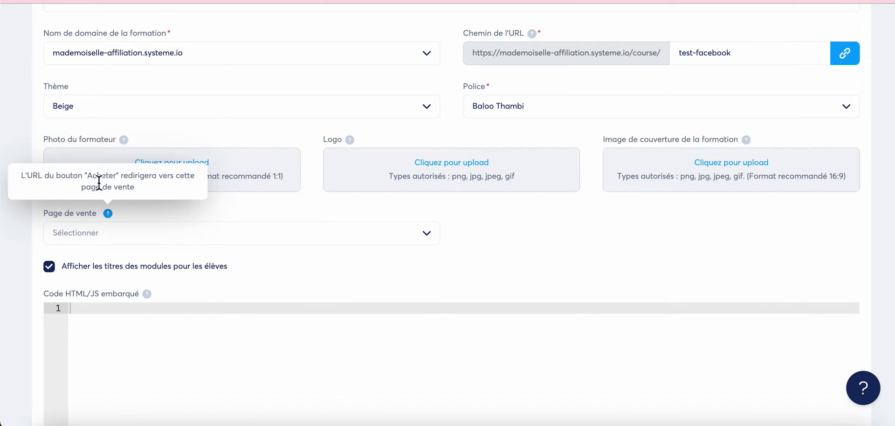
scroll(75, 236, down, 3)
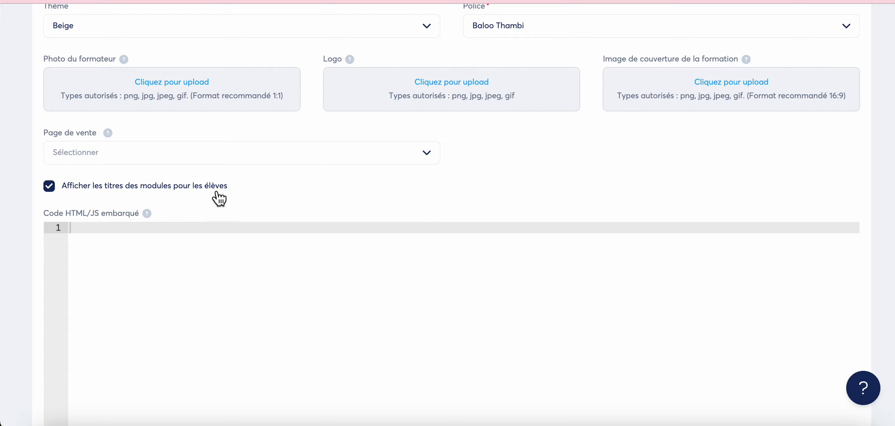
scroll(232, 279, down, 1)
scroll(232, 280, down, 2)
scroll(232, 280, up, 10)
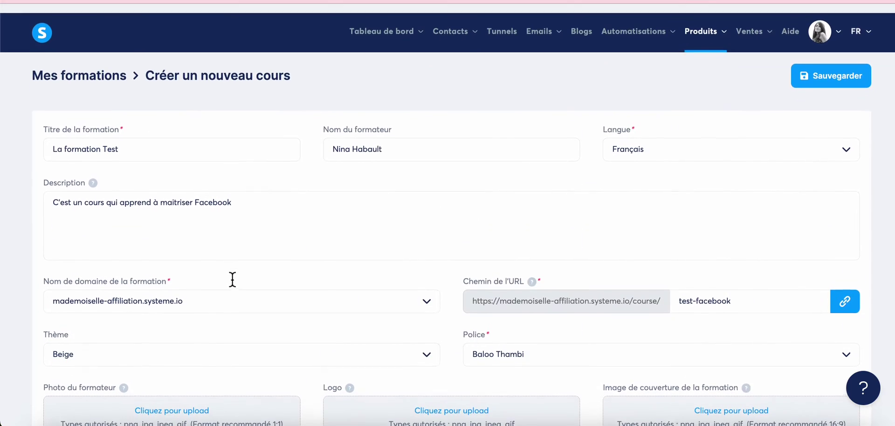
Try to save the course, and change its font to Abhaya Libre
click(849, 81)
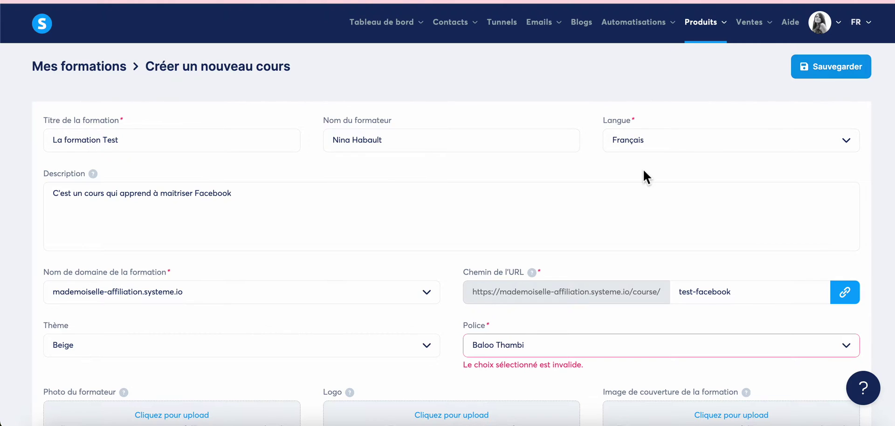
scroll(646, 177, down, 3)
click(591, 213)
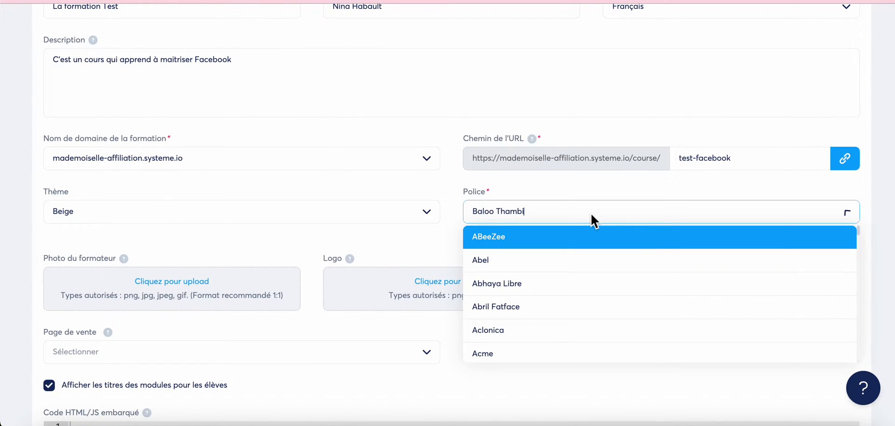
click(573, 286)
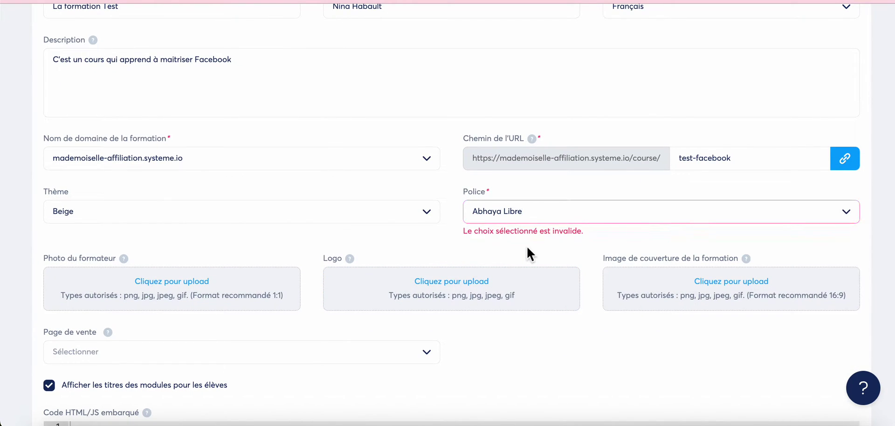
scroll(690, 224, up, 4)
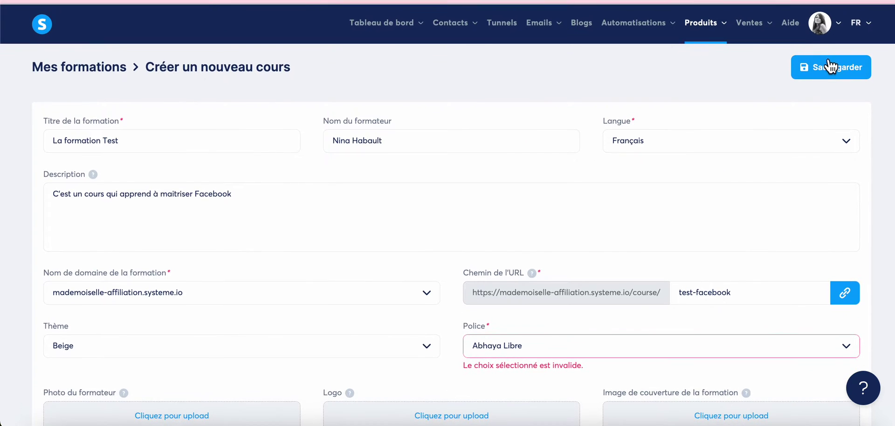
Save the new course and open "La formation Test" from the course list
click(828, 88)
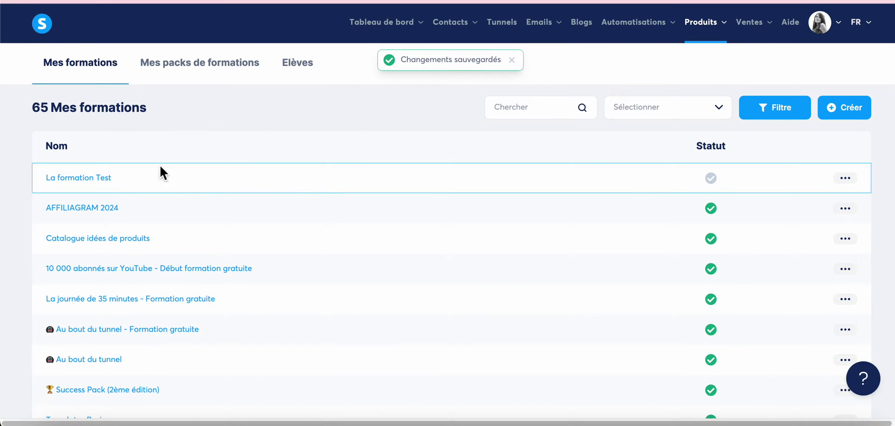
click(86, 184)
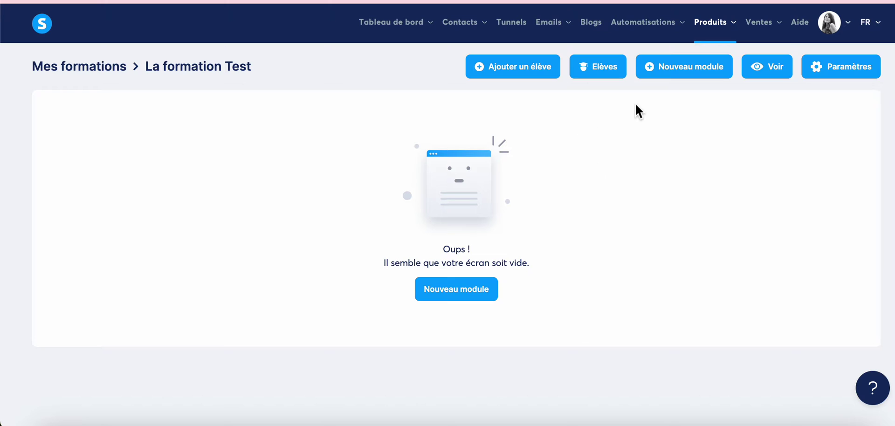
Add a module named "Module 1 : Créer le compte Facebook" to the course
click(666, 71)
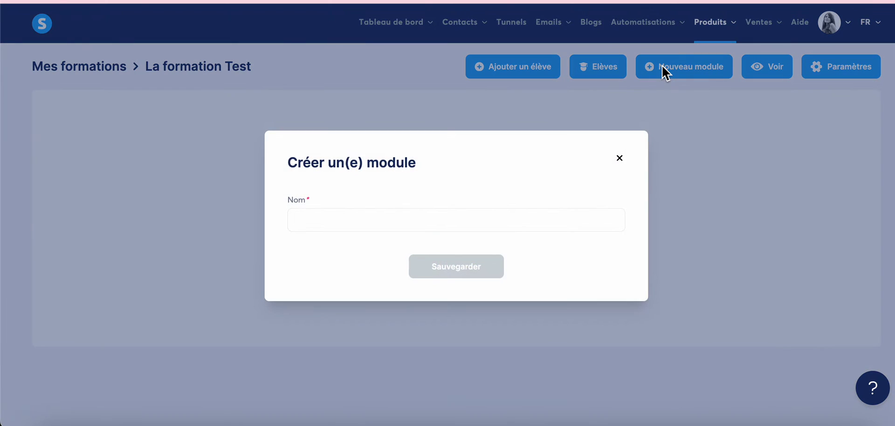
click(318, 223)
text(Module )
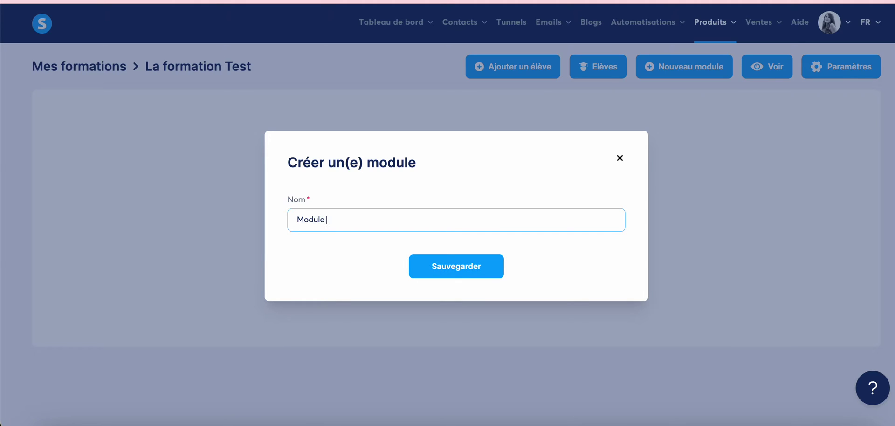
text(1 : Créer le compte Faceb)
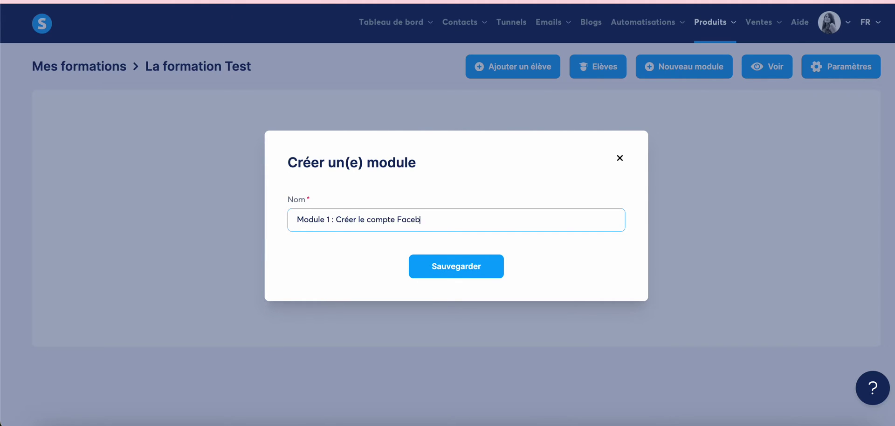
text(ook)
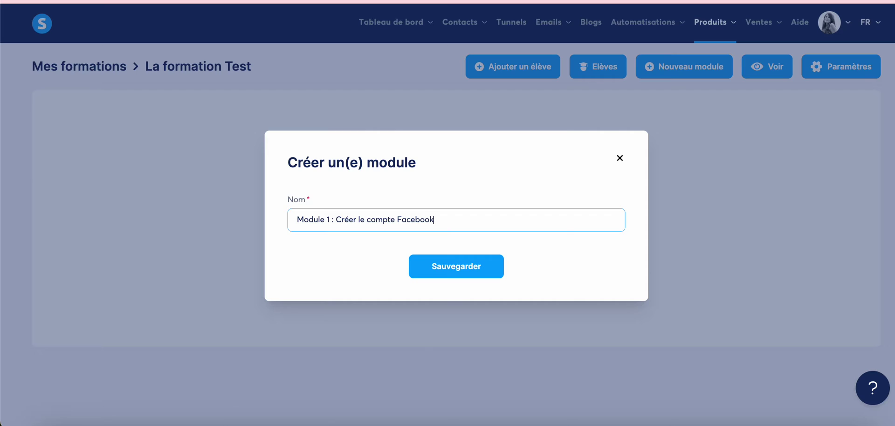
click(464, 269)
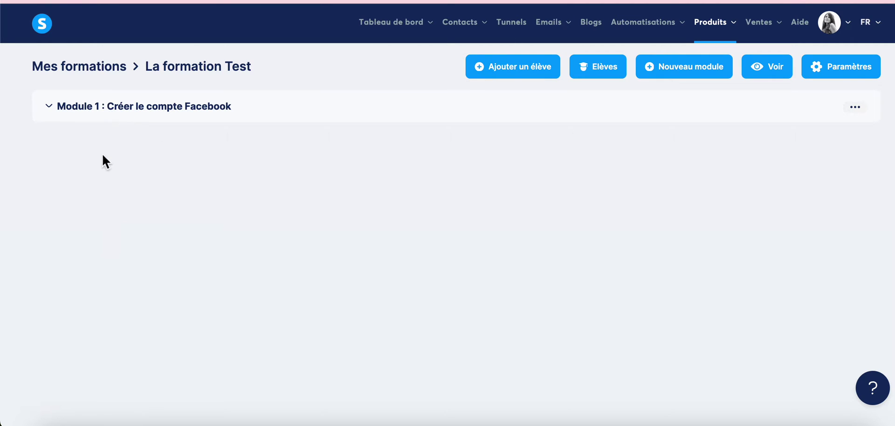
Start a new chapter in Module 1 and name it "Vidéo 1 : Ouvrir son compte"
click(96, 119)
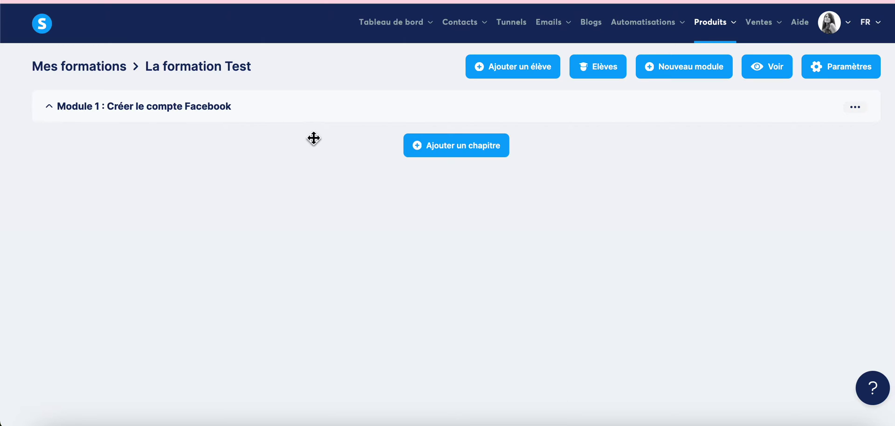
click(479, 154)
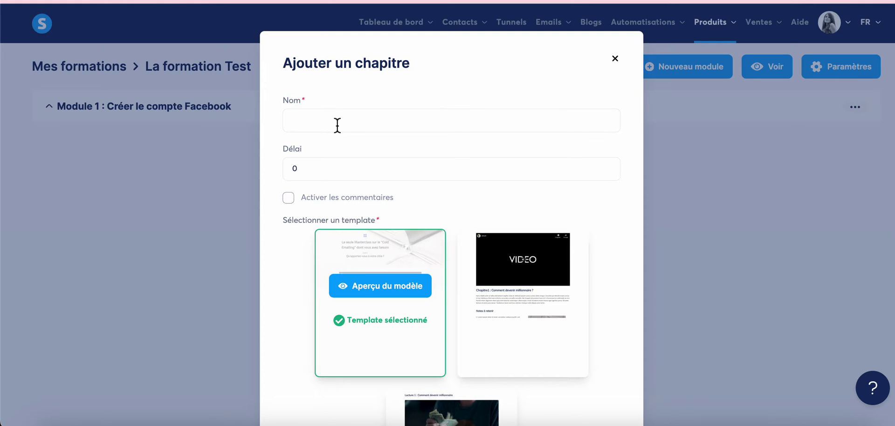
click(315, 124)
text(Vid)
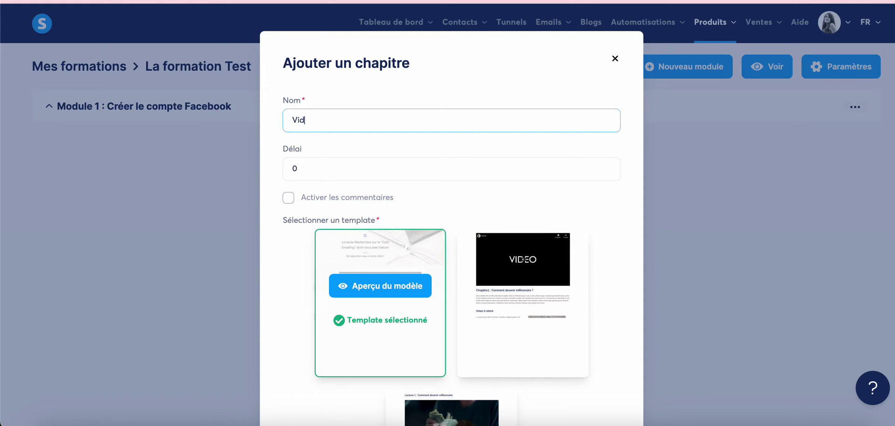
text(éo 1 : Ouvrir son compte)
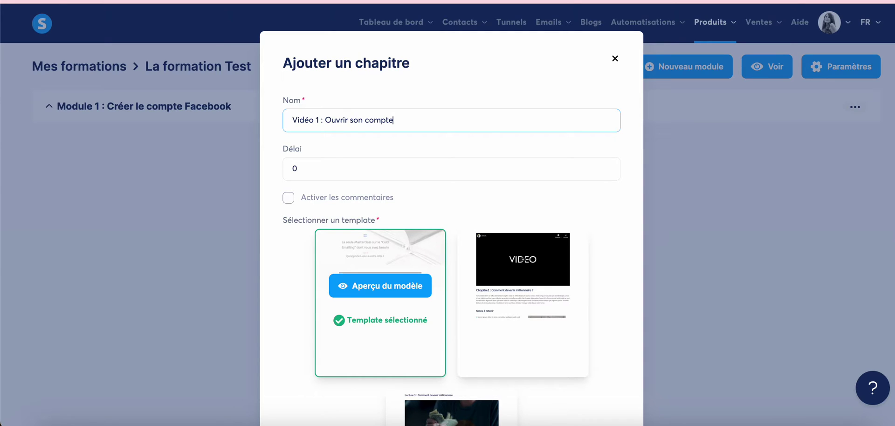
click(334, 165)
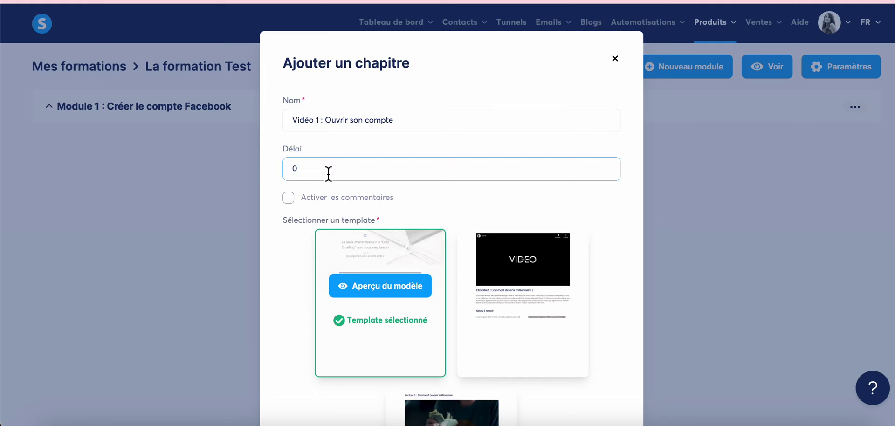
text(1)
scroll(441, 189, down, 3)
scroll(441, 189, up, 2)
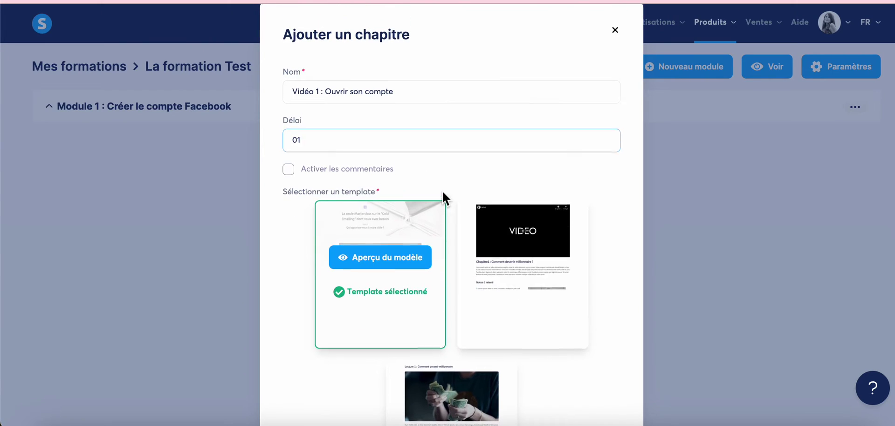
key(BackSpace)
click(279, 246)
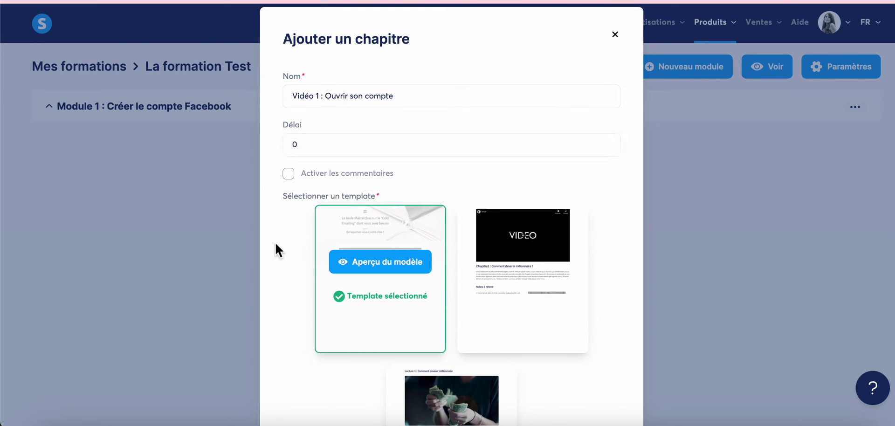
Enable comments for the chapter, choose the template with the black VIDEO header, and save the chapter
click(294, 185)
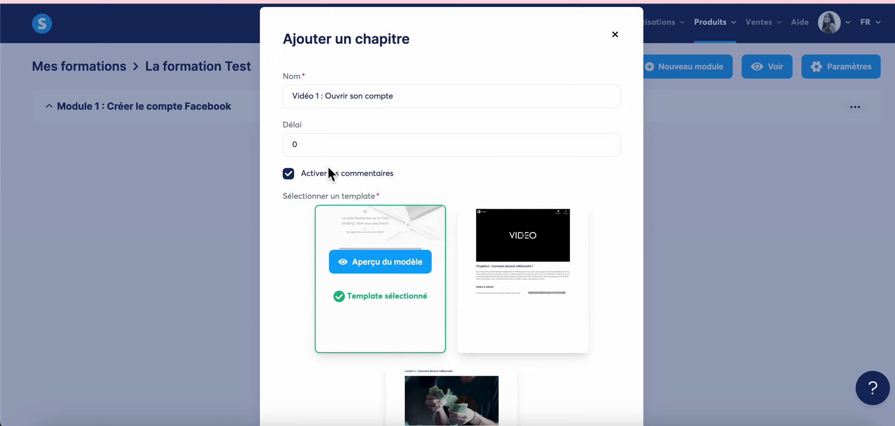
scroll(416, 183, down, 2)
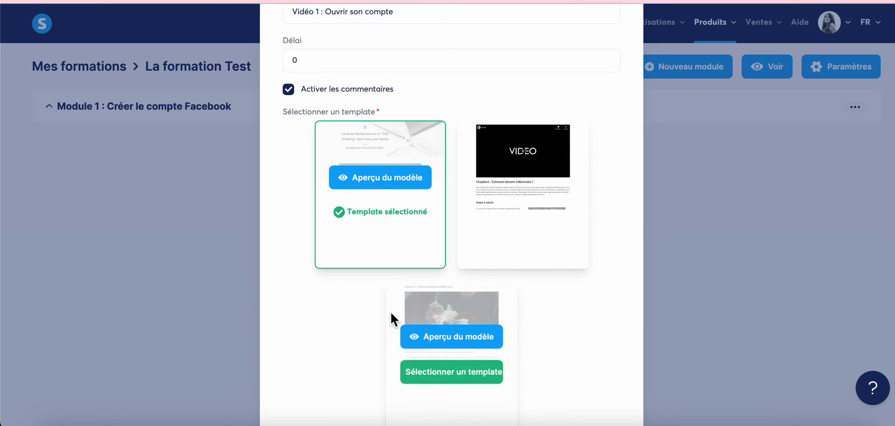
scroll(390, 310, down, 2)
scroll(390, 311, up, 2)
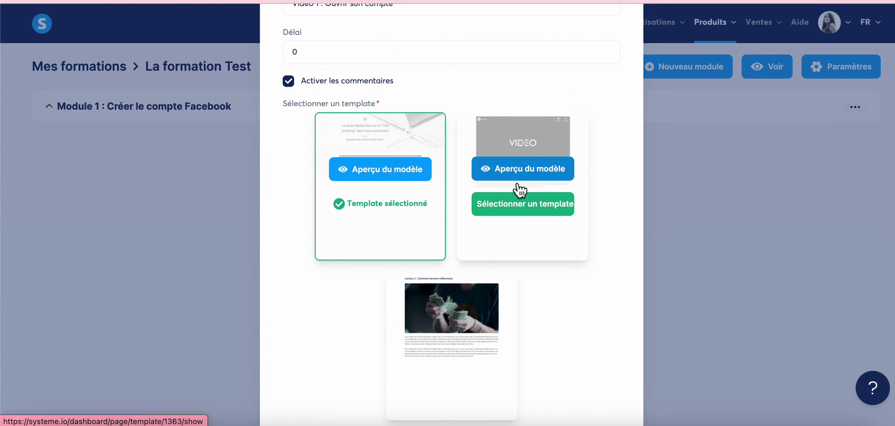
click(507, 214)
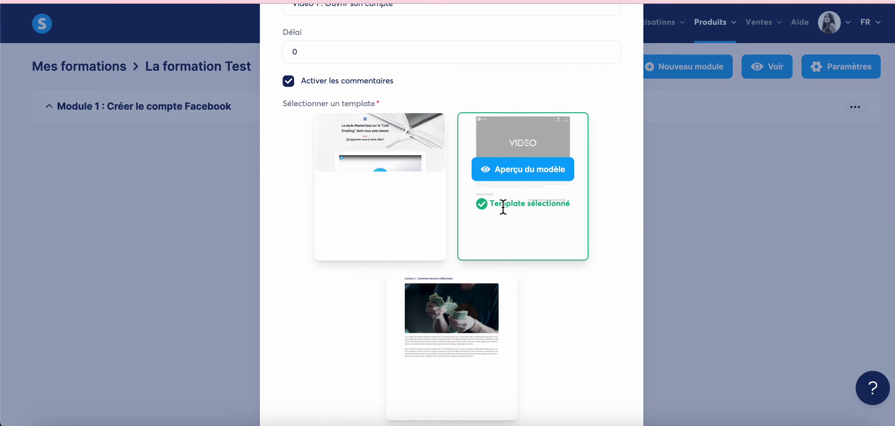
scroll(494, 227, down, 3)
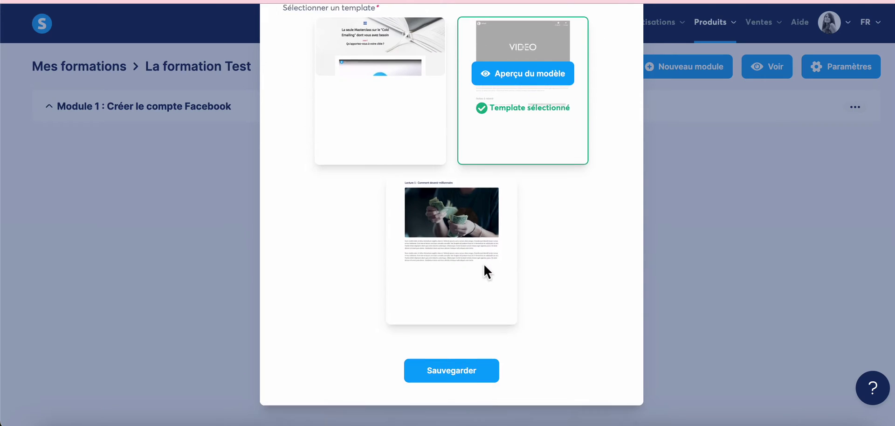
click(453, 369)
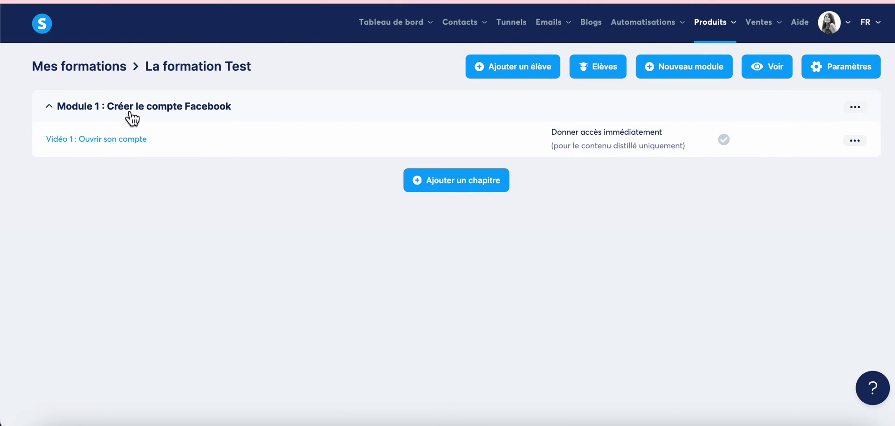
Create a quiz for Module 1 and add the question "comment on ouvre un compte ?"
click(857, 109)
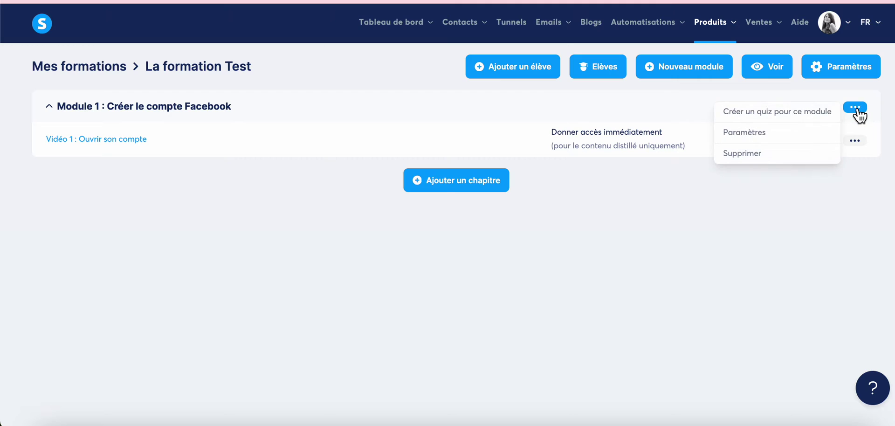
click(813, 118)
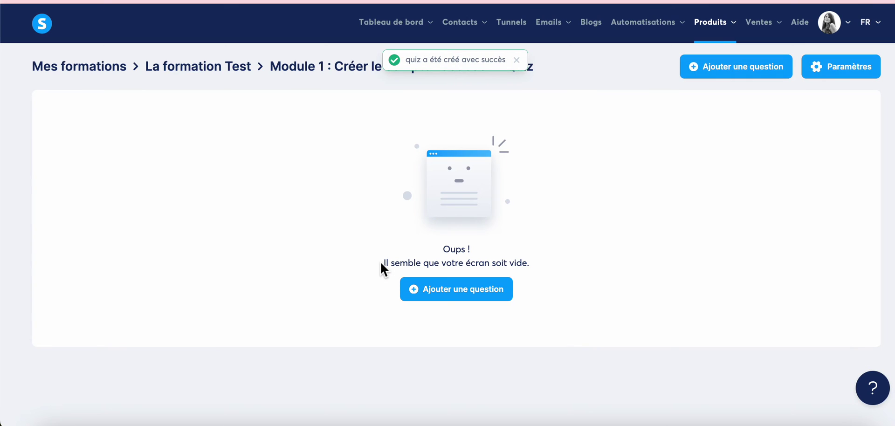
click(466, 300)
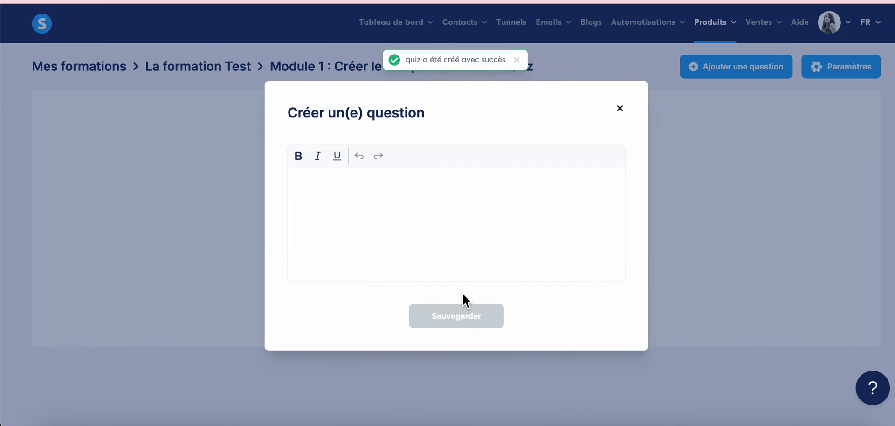
click(338, 206)
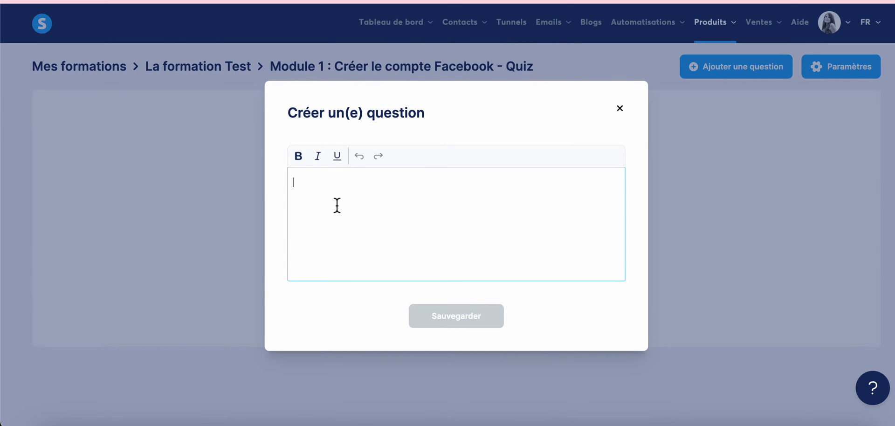
text(come)
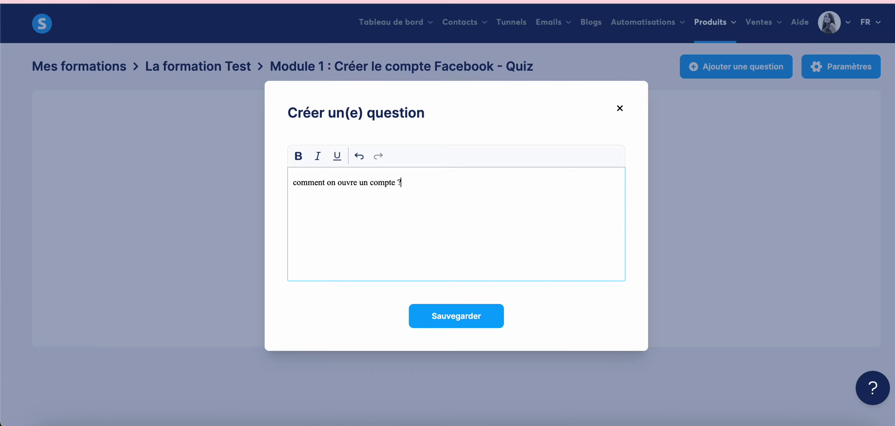
click(448, 316)
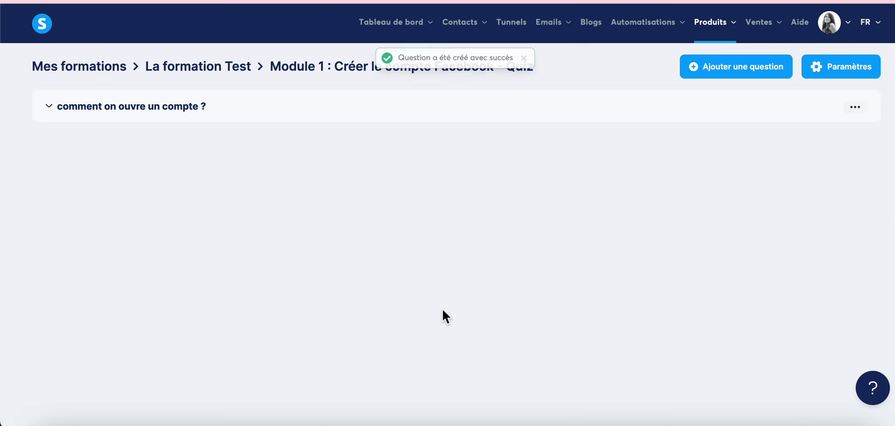
Add the answer "réponse 1" to the quiz question and mark it as the correct answer
click(175, 115)
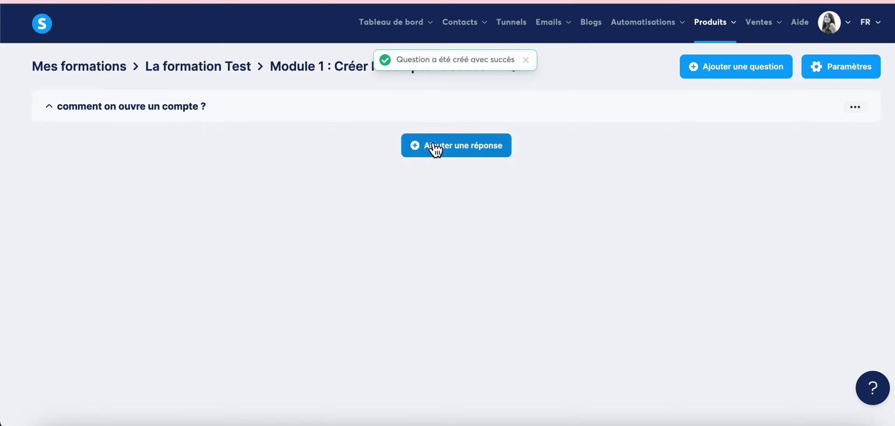
click(431, 143)
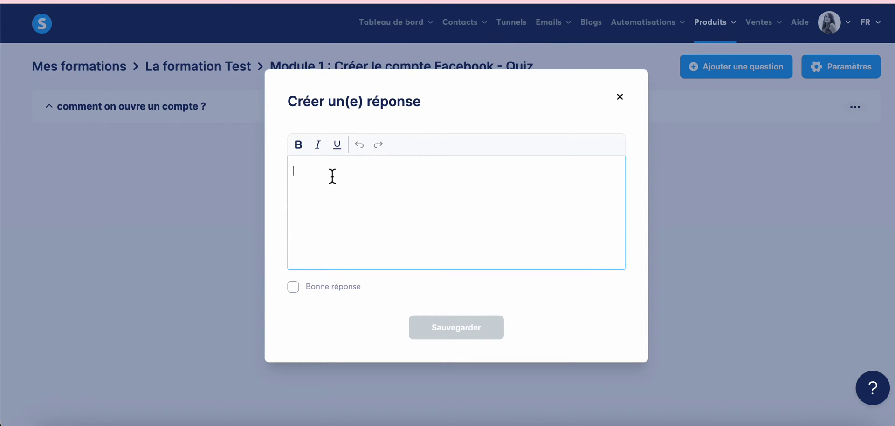
text(rpon)
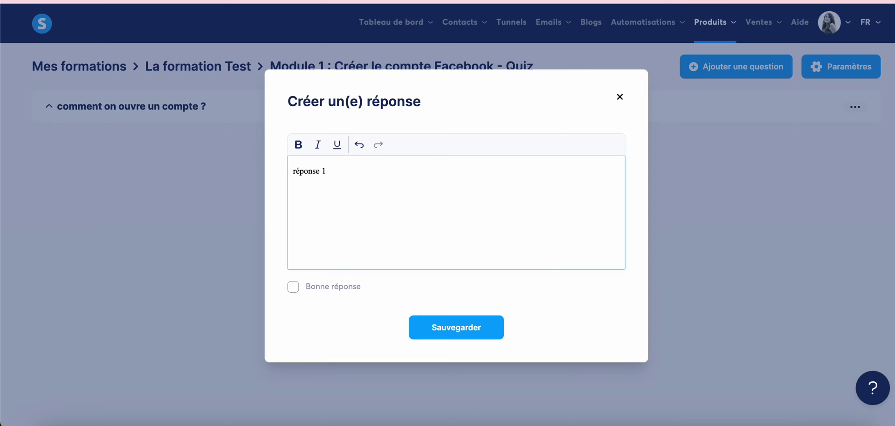
click(293, 287)
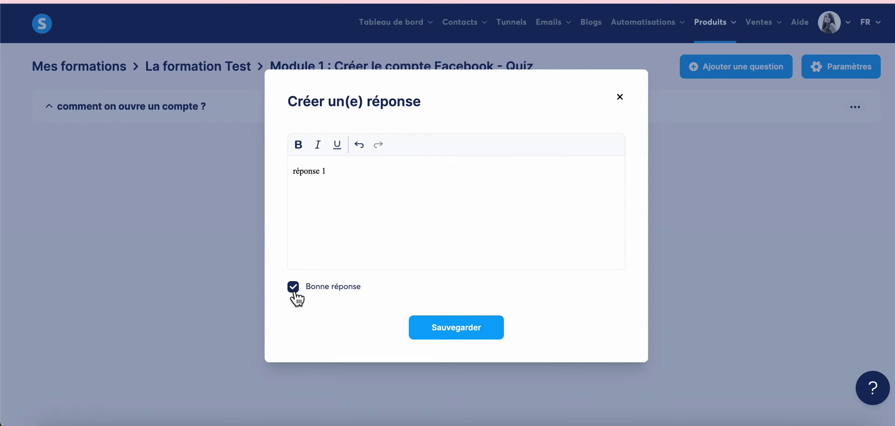
click(444, 335)
Add the incorrect answer "réponse 2" to the question and activate the quiz
click(423, 177)
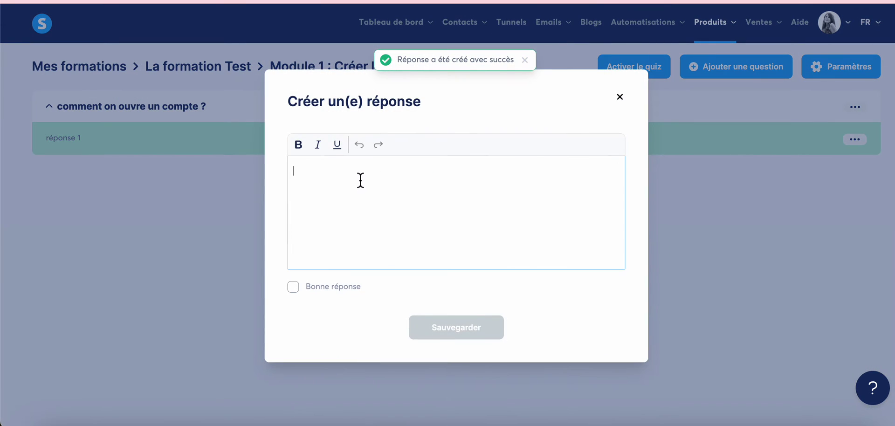
text(réponse 2)
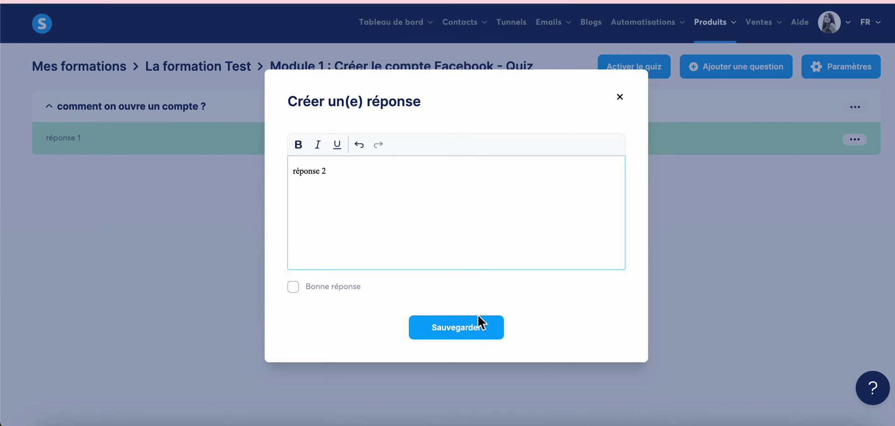
click(430, 319)
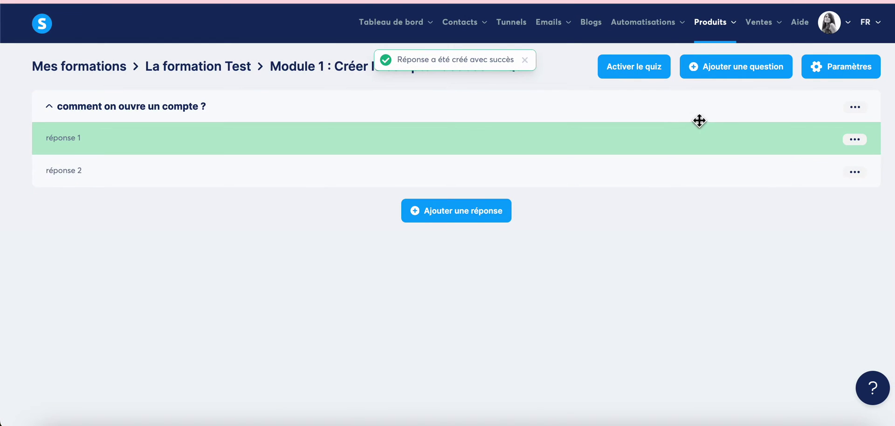
click(652, 71)
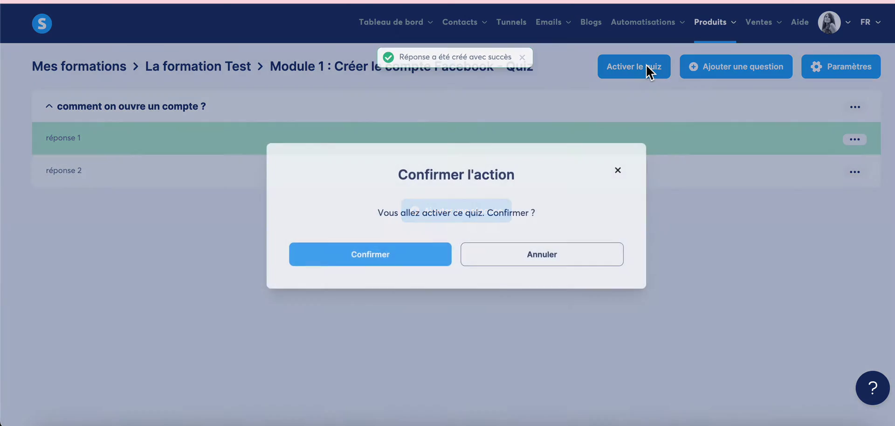
click(405, 255)
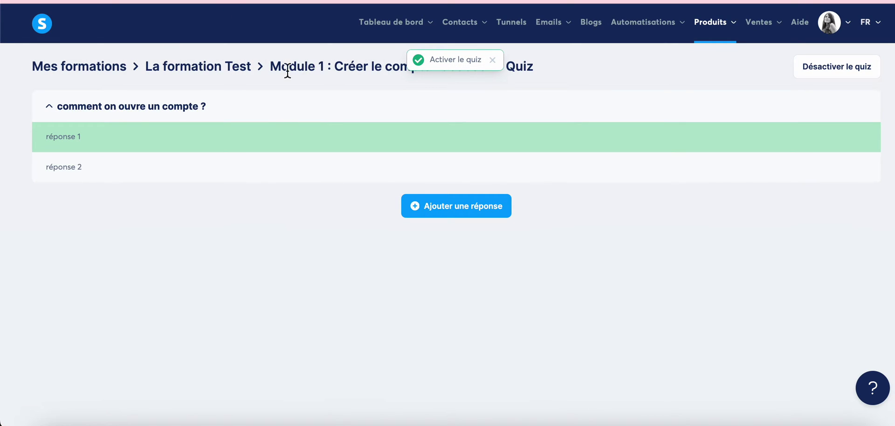
Return to the course "La formation Test", view the edit form of Module 1, and close it without changes
click(238, 70)
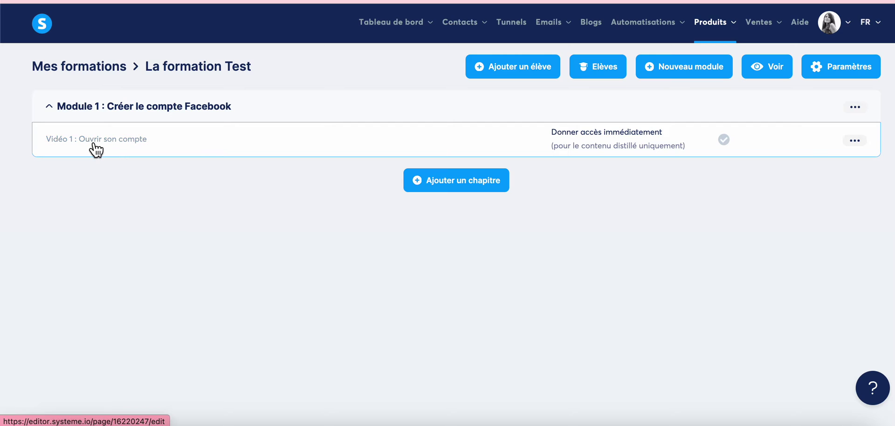
click(858, 109)
click(800, 134)
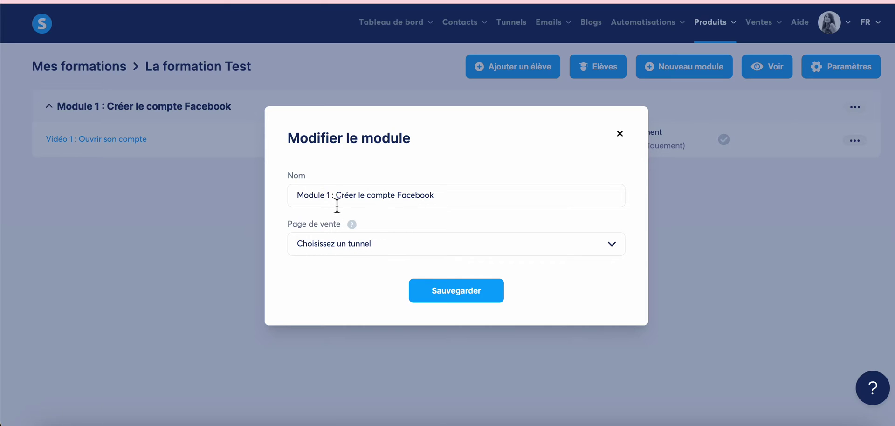
drag(304, 196, 434, 198)
click(433, 196)
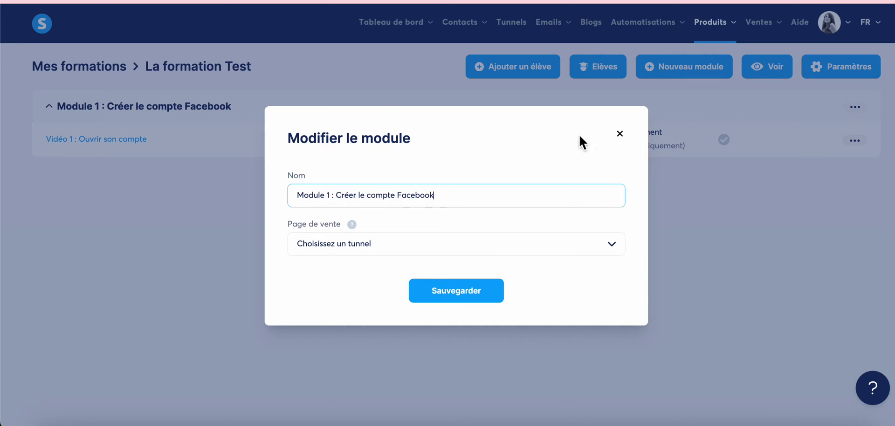
click(621, 134)
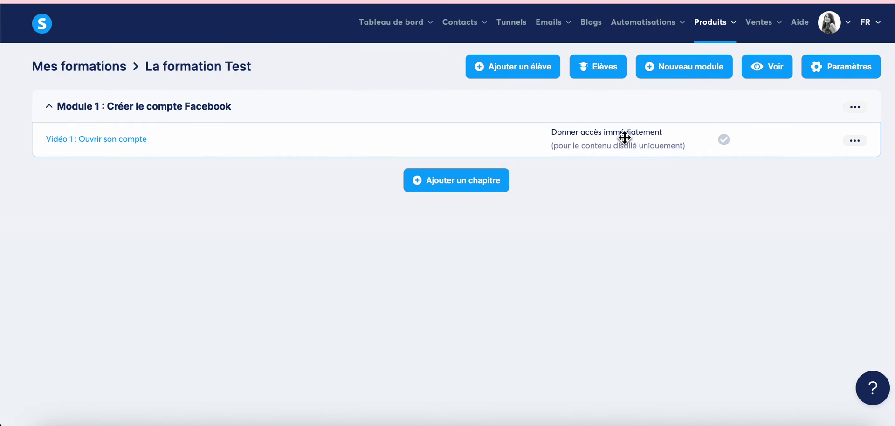
Review the options of Module 1 and its chapter, including the drip-access email form, and close the form without creating an email
click(857, 108)
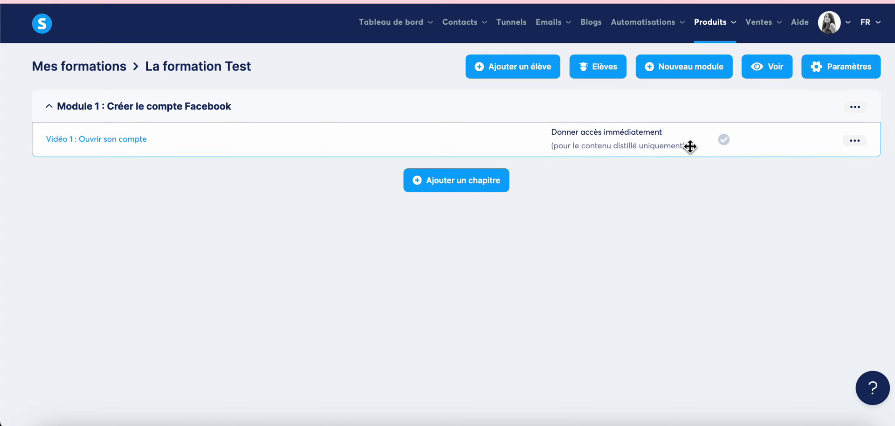
click(858, 141)
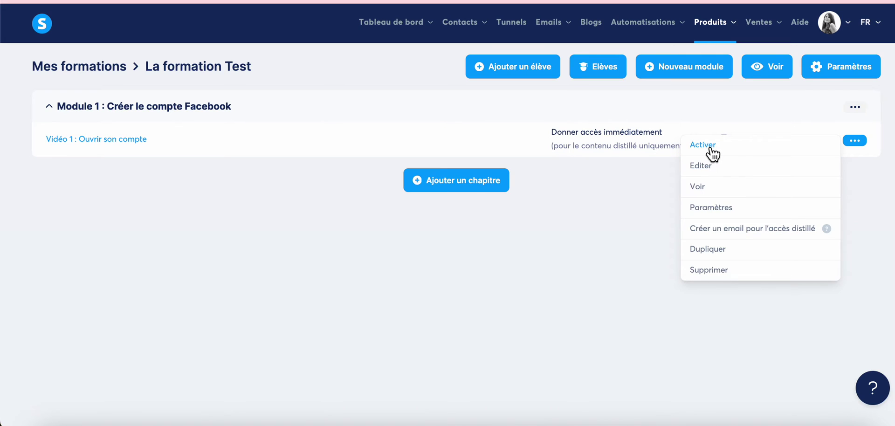
click(710, 172)
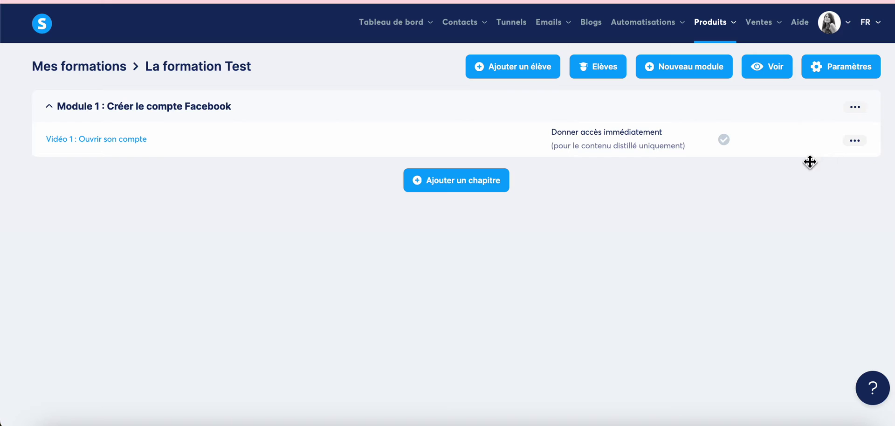
click(855, 141)
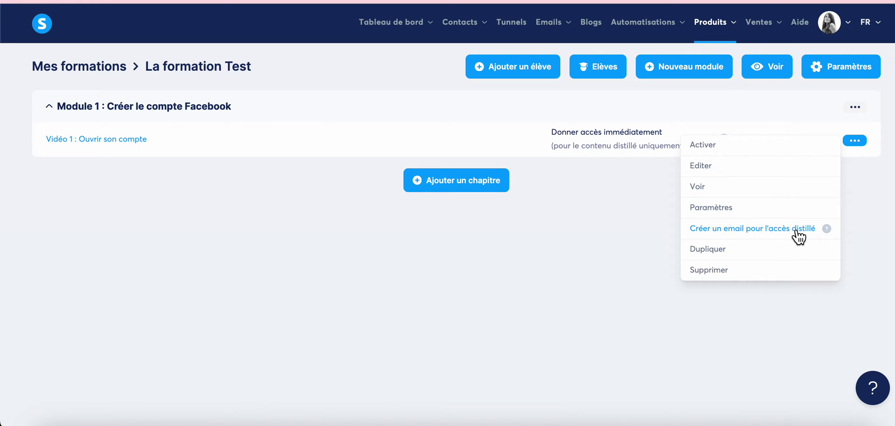
click(772, 231)
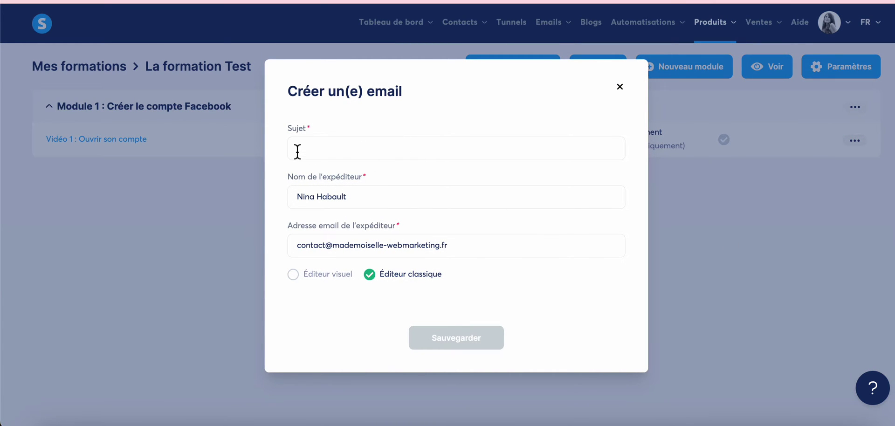
click(325, 151)
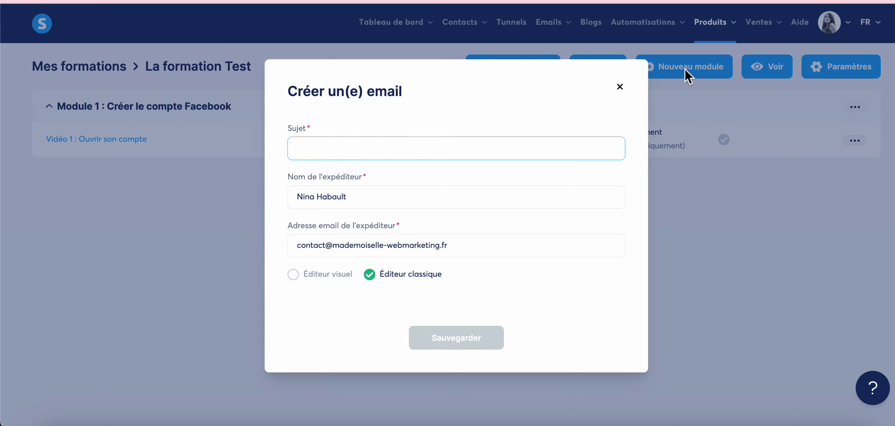
click(628, 92)
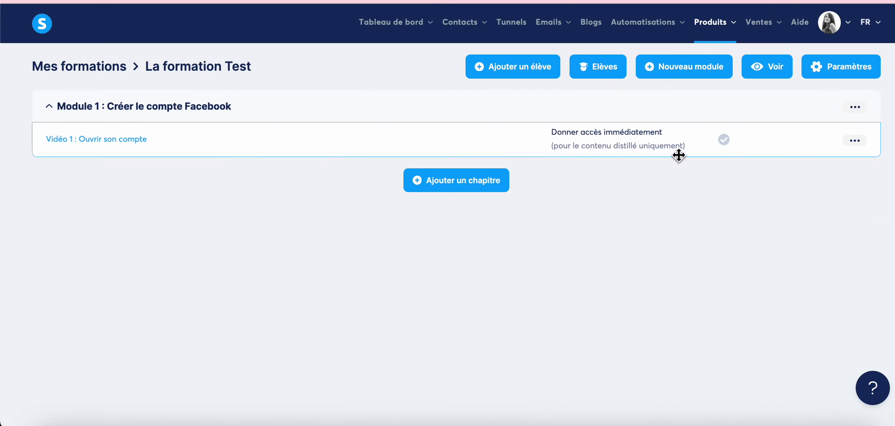
click(855, 142)
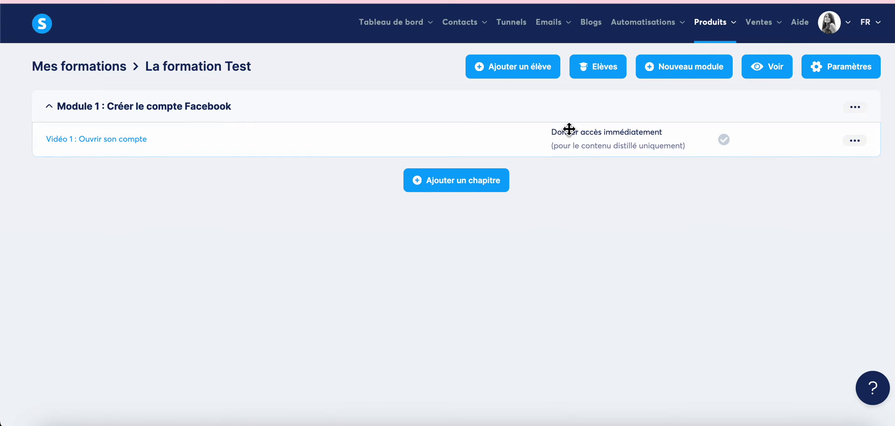
click(855, 141)
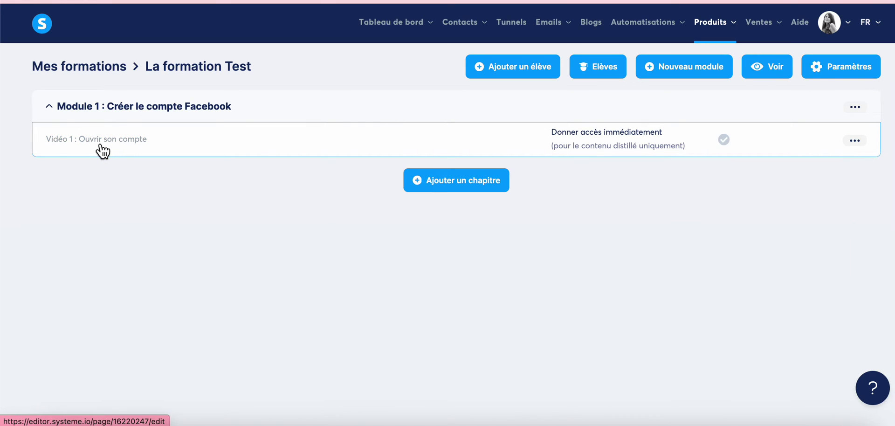
Open the chapter "Vidéo 1 : Ouvrir son compte" in the page editor and look through its template content
click(123, 150)
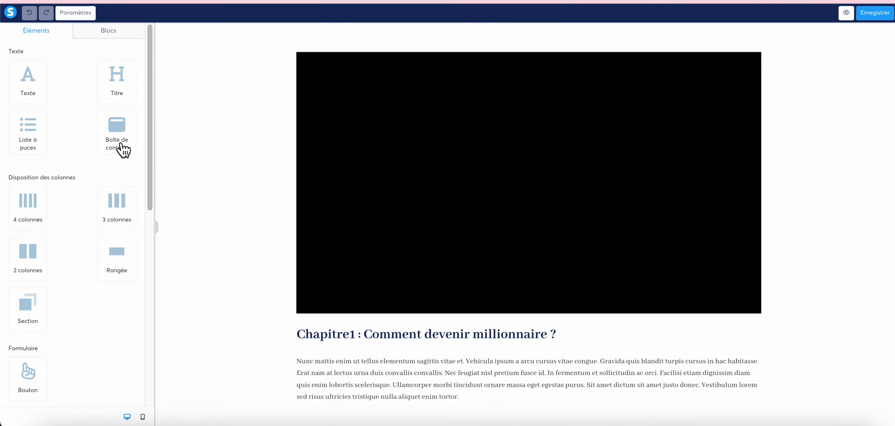
scroll(830, 296, down, 4)
scroll(830, 296, down, 5)
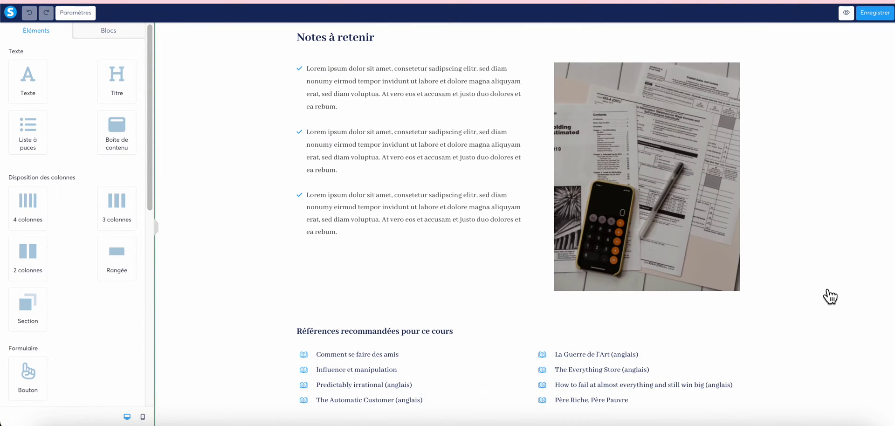
scroll(251, 251, up, 9)
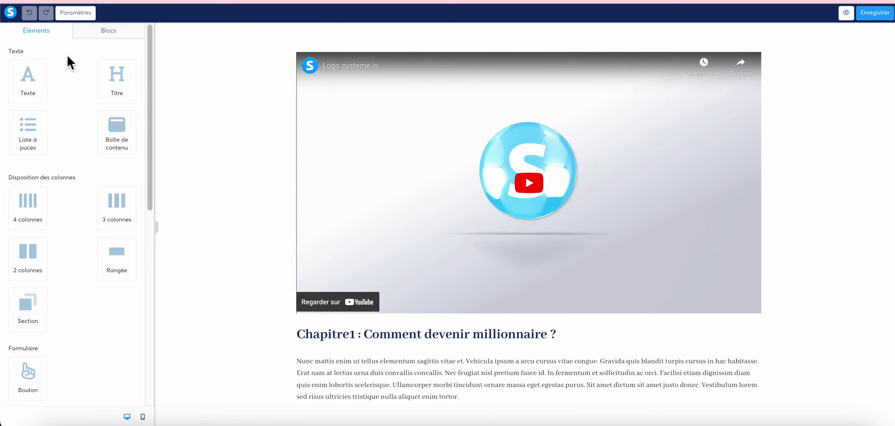
Examine the page elements available for the chapter, from text and column layouts to media, social and other elements
scroll(57, 308, down, 7)
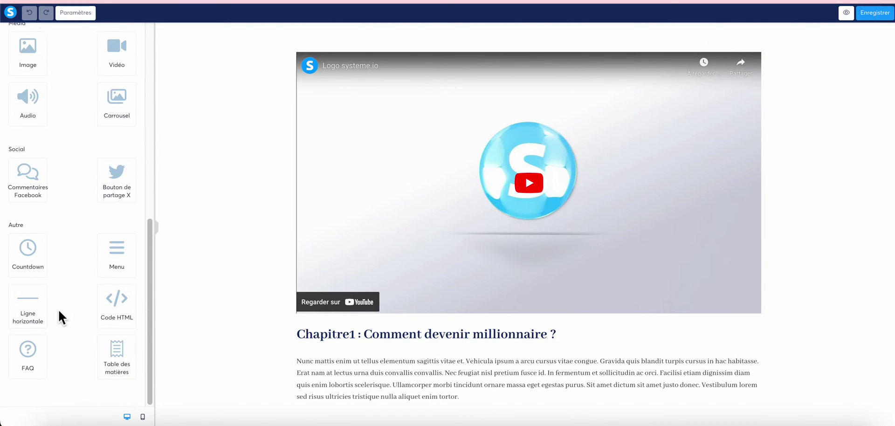
scroll(58, 309, up, 8)
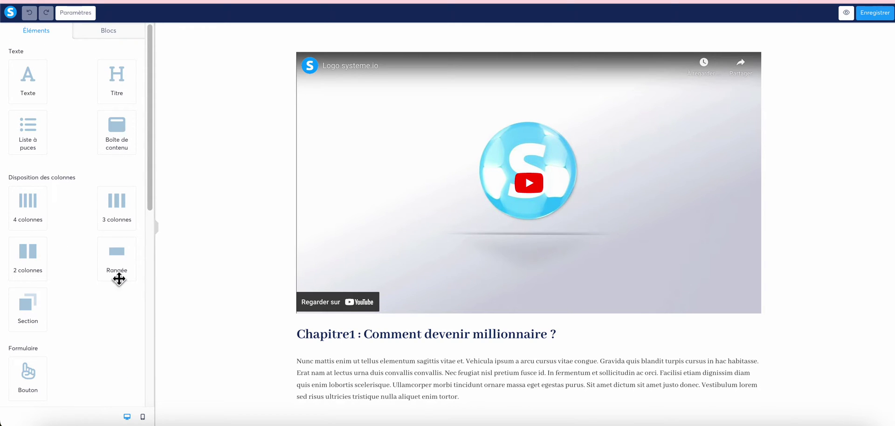
scroll(53, 328, down, 4)
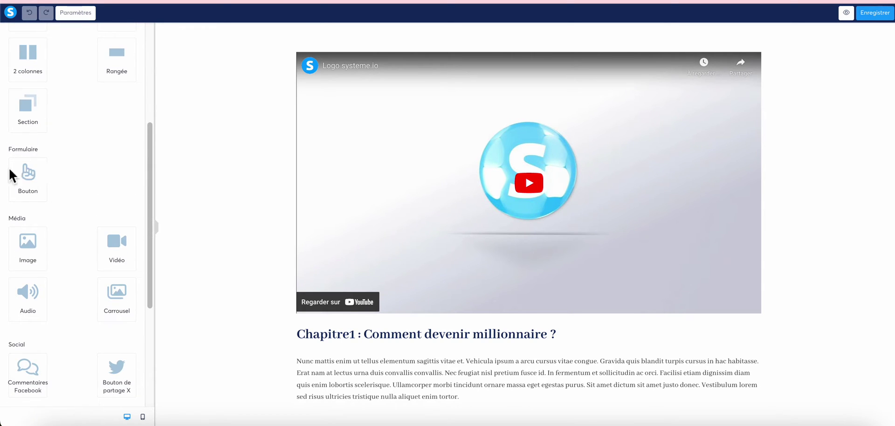
scroll(55, 191, down, 2)
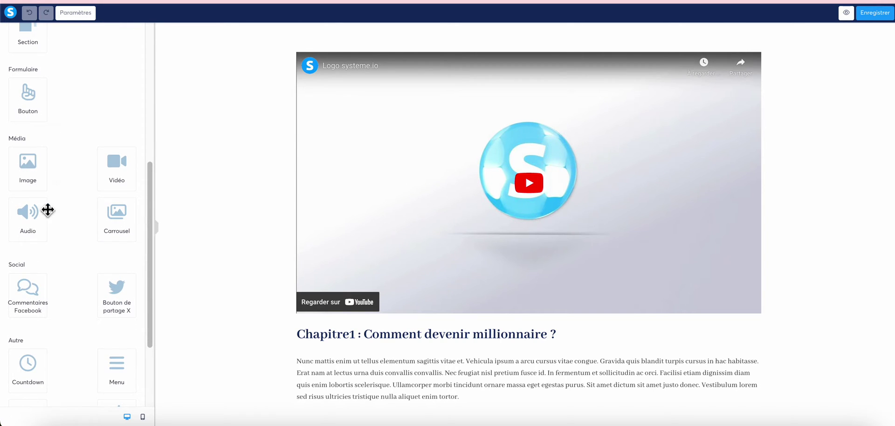
scroll(69, 261, down, 3)
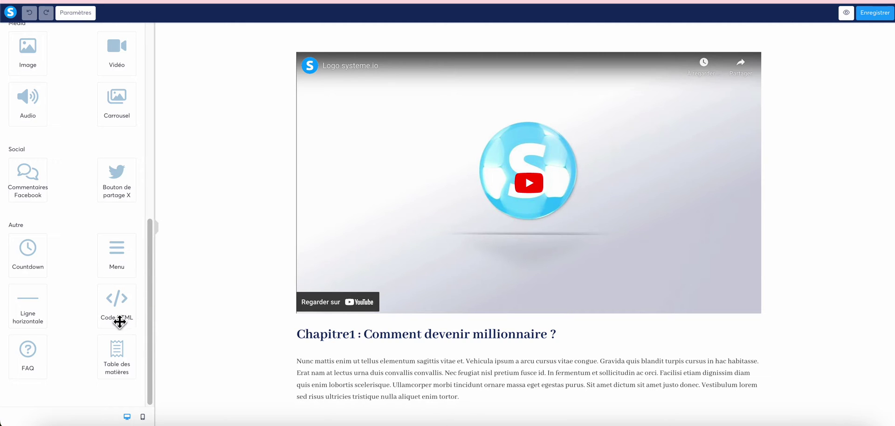
scroll(121, 316, up, 8)
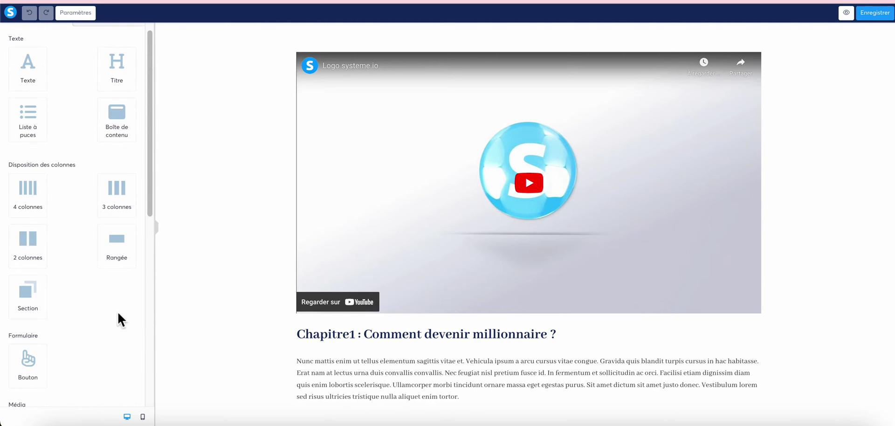
scroll(670, 242, down, 4)
scroll(669, 242, up, 4)
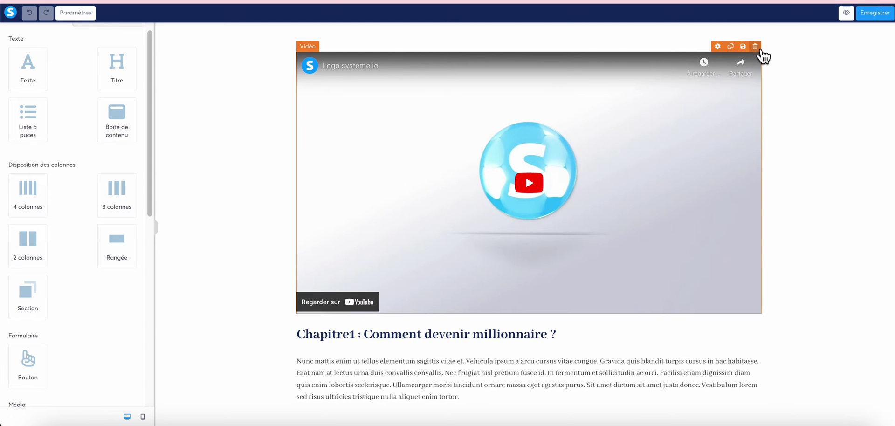
Delete the title "Chapitre1 : Comment devenir millionnaire ?" and the paragraph beneath it from the chapter page
scroll(691, 177, down, 4)
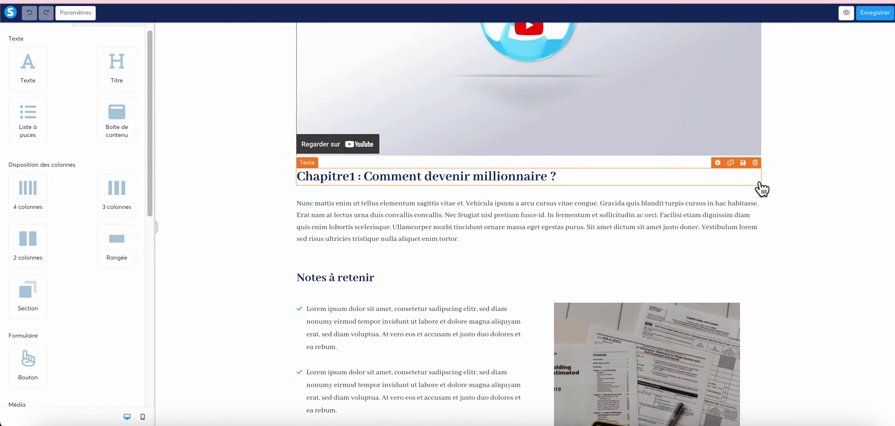
click(755, 162)
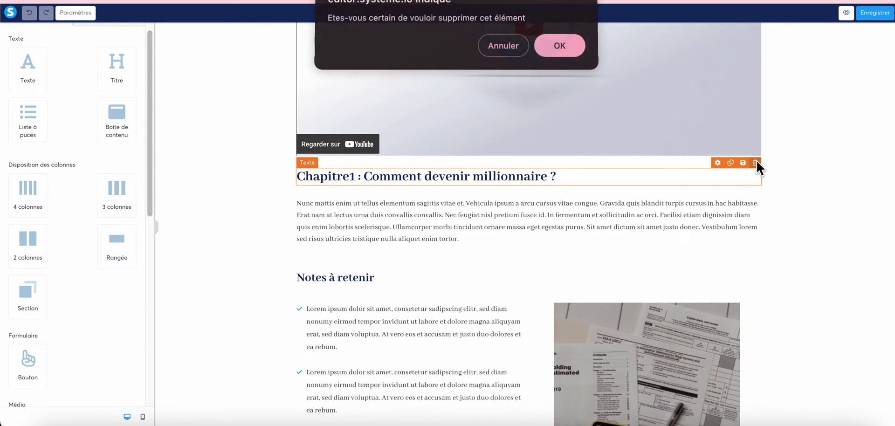
click(563, 44)
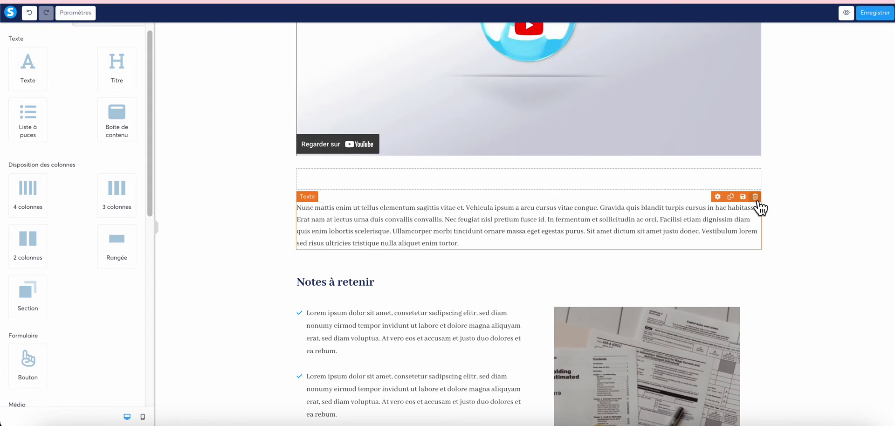
click(755, 204)
click(563, 44)
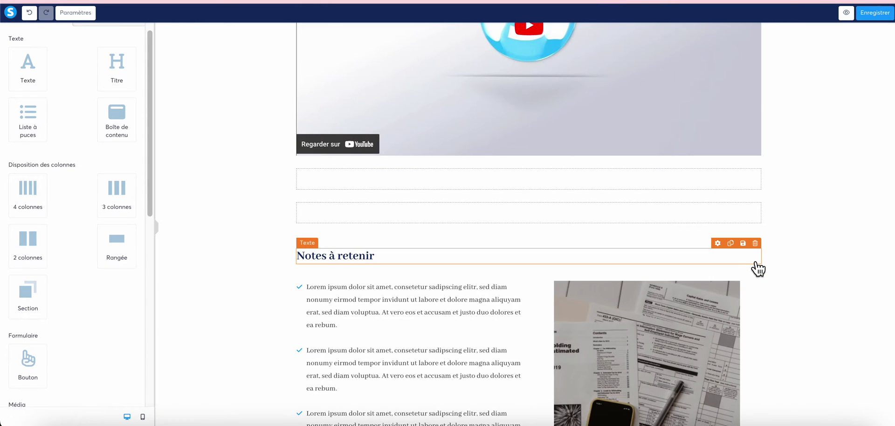
Delete the "Notes à retenir" heading and the row containing the bulleted notes and the calculator image
click(756, 243)
click(562, 47)
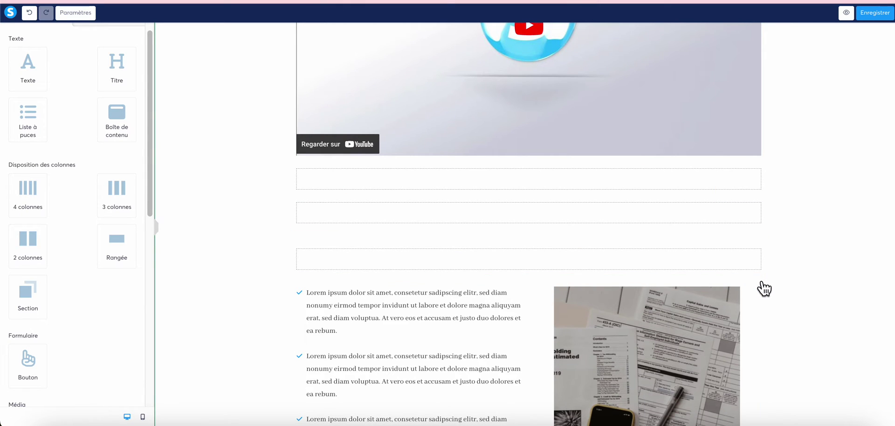
click(759, 277)
click(557, 48)
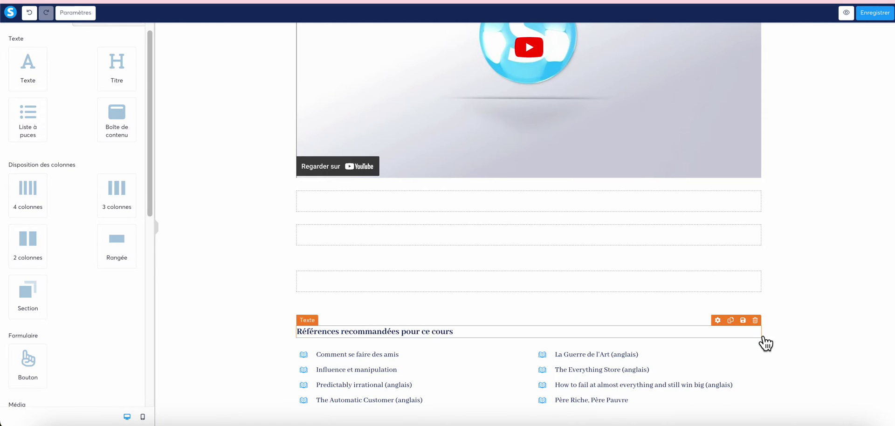
Delete the row listing the recommended books and the row with the heading "Références recommandées pour ce cours"
mouse_move(762, 340)
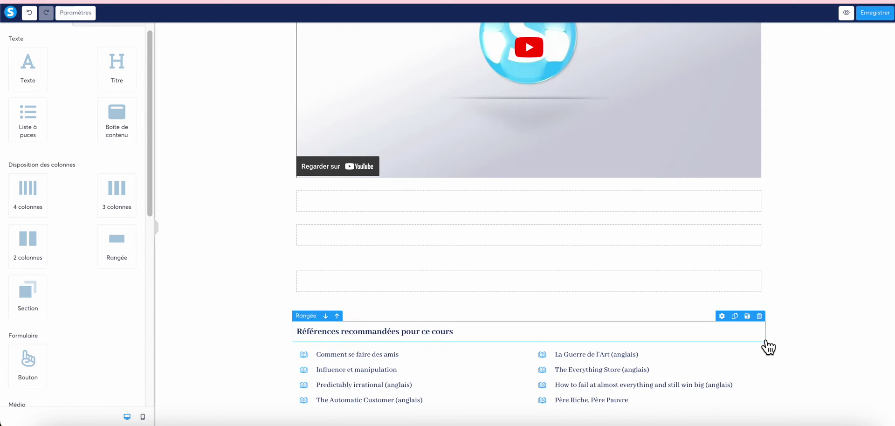
mouse_move(765, 357)
click(759, 336)
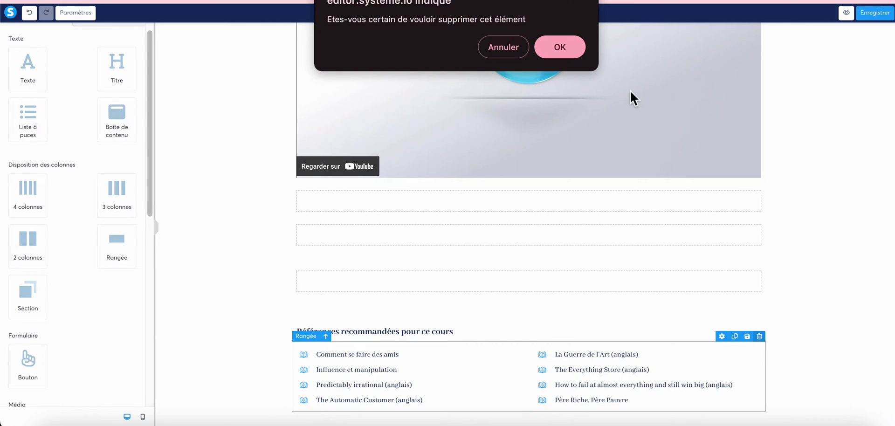
click(567, 47)
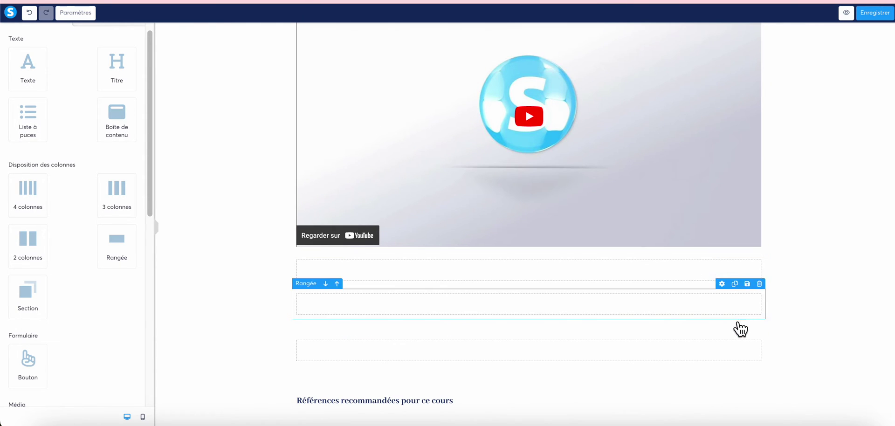
mouse_move(733, 403)
click(759, 386)
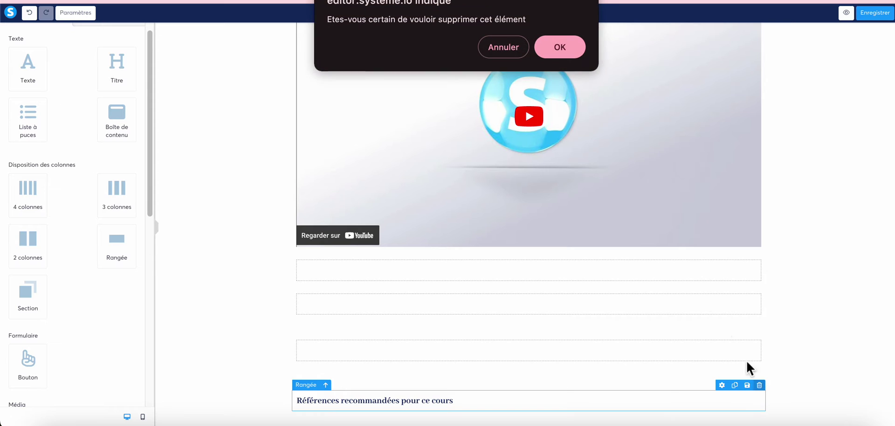
click(563, 49)
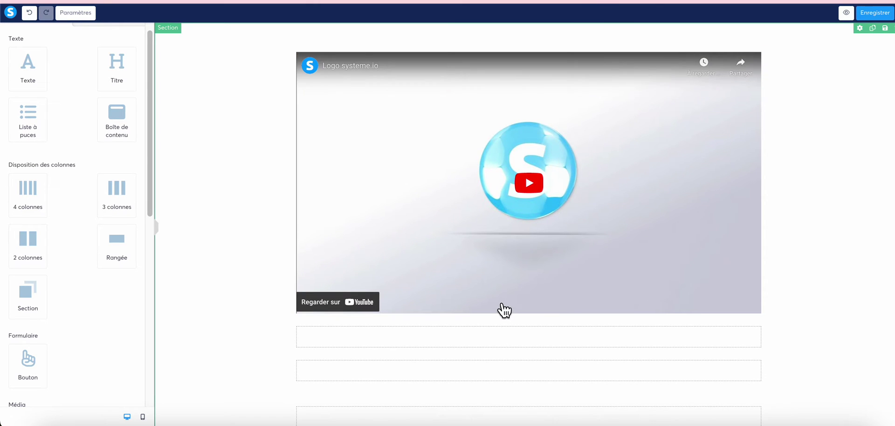
Save the edited page of the video chapter and return to the course outline
click(364, 280)
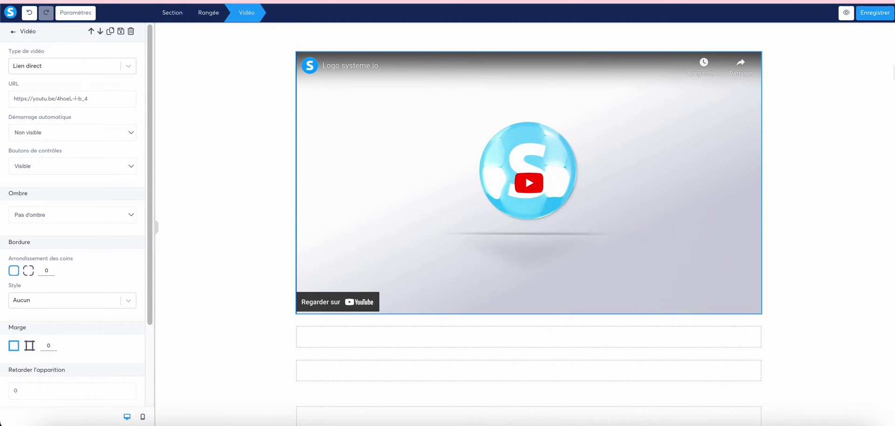
click(892, 73)
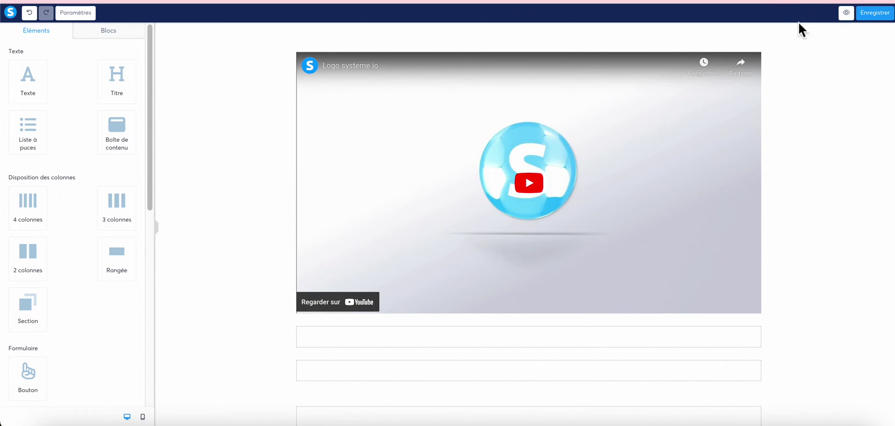
click(875, 18)
key(alt+Left)
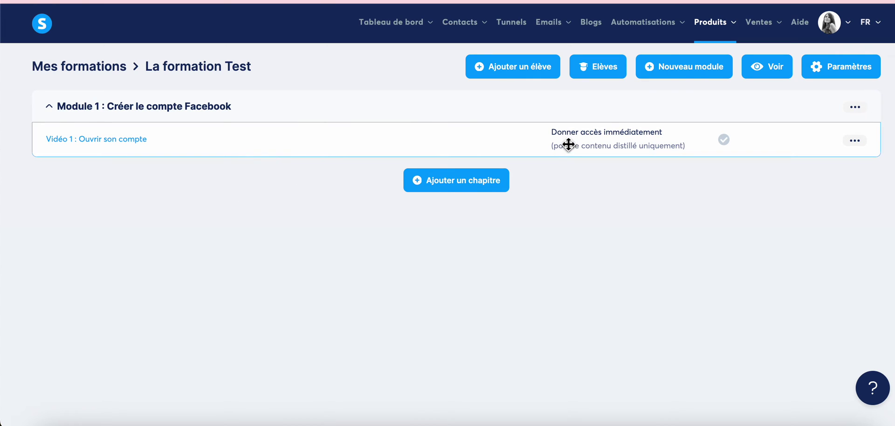
Create a new module named "BONUS" in the course
click(691, 70)
click(347, 219)
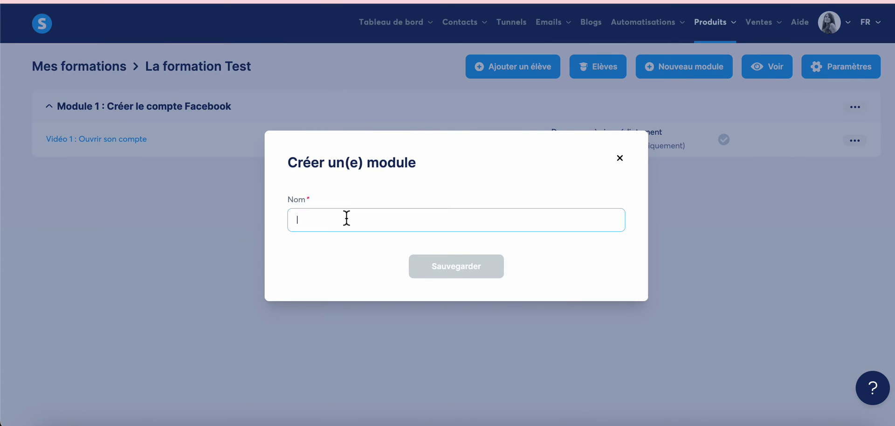
text(BONUS)
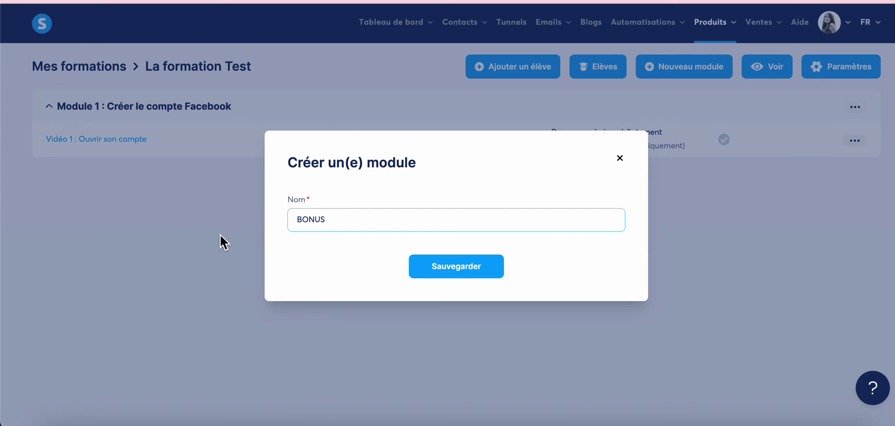
click(424, 273)
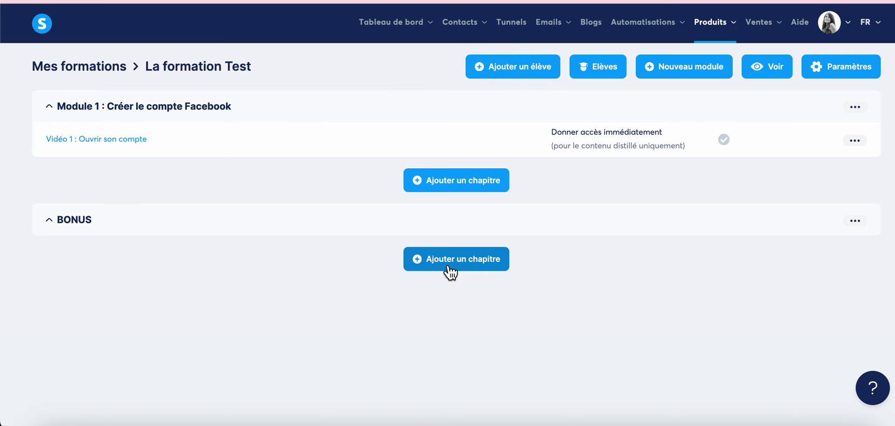
Add a chapter named "bonus 1" to the BONUS module, with comments enabled and the preselected masterclass template
click(450, 271)
click(303, 121)
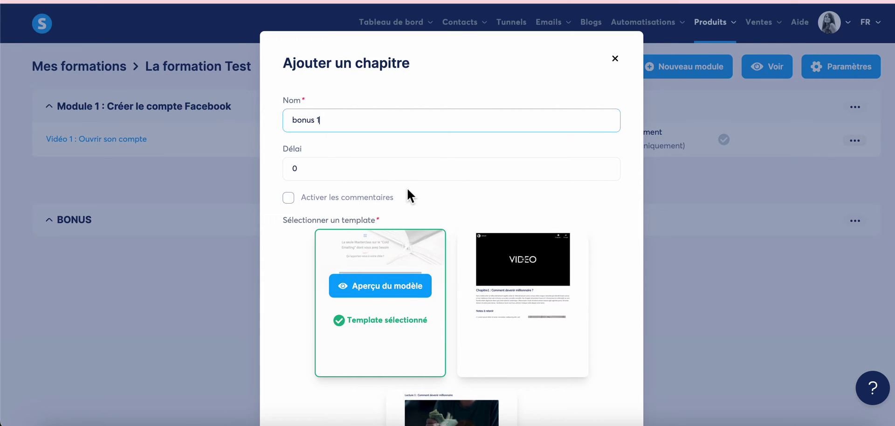
click(289, 198)
scroll(415, 226, down, 2)
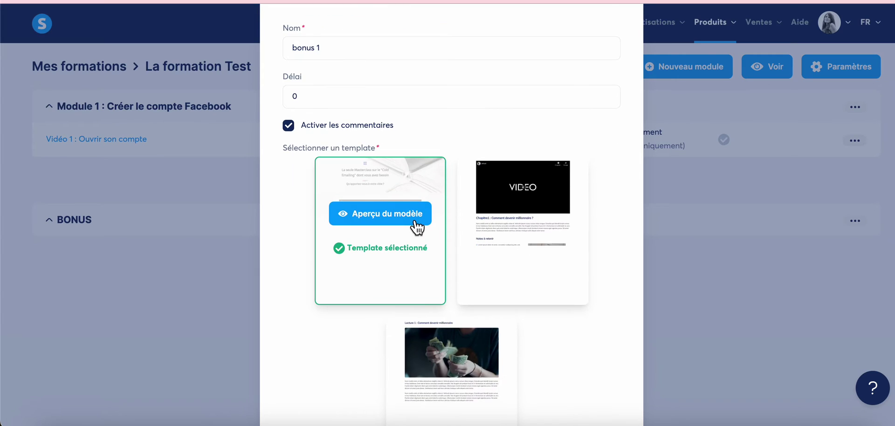
scroll(444, 274, down, 3)
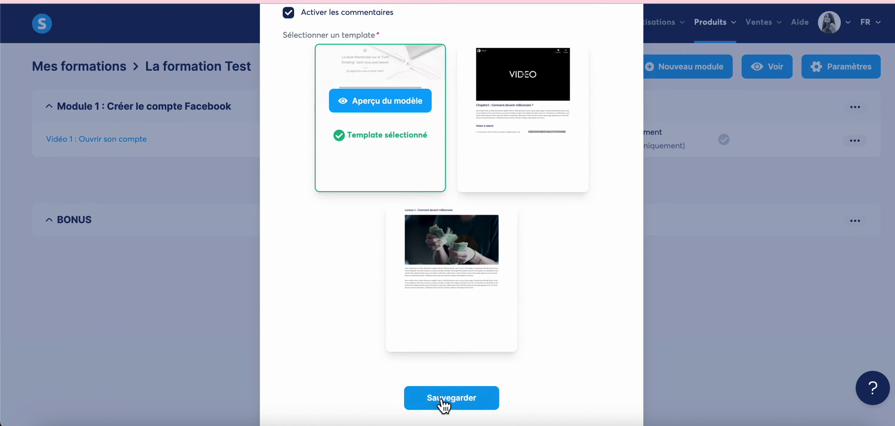
click(444, 399)
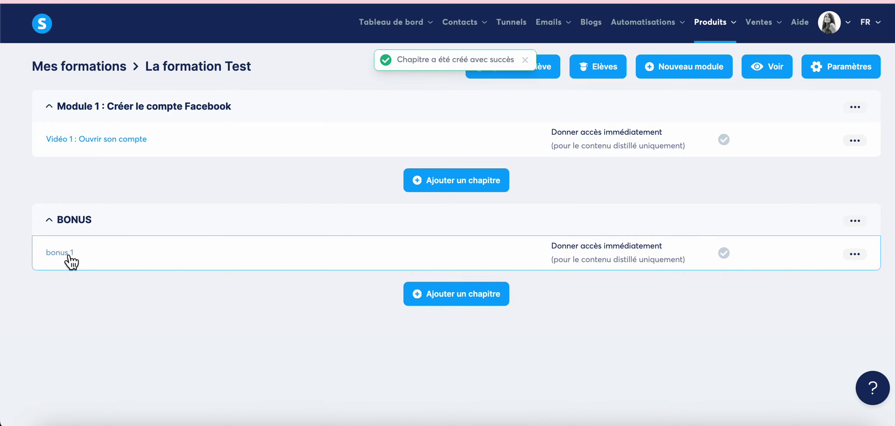
Open the bonus 1 chapter page and delete the header section containing the masterclass title and book background
click(69, 254)
scroll(471, 156, down, 8)
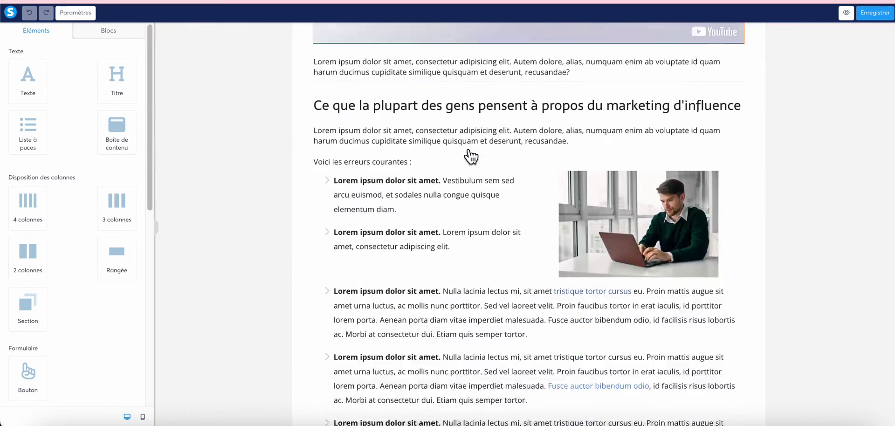
scroll(470, 156, down, 5)
scroll(470, 159, up, 15)
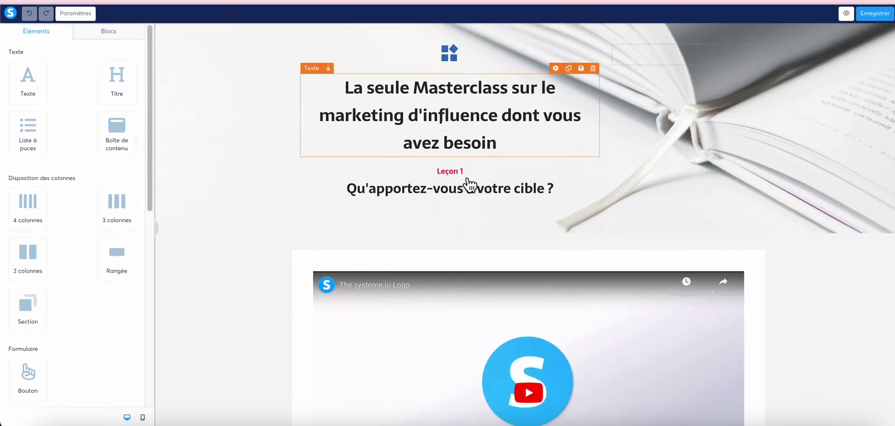
scroll(464, 375, down, 5)
scroll(464, 375, up, 5)
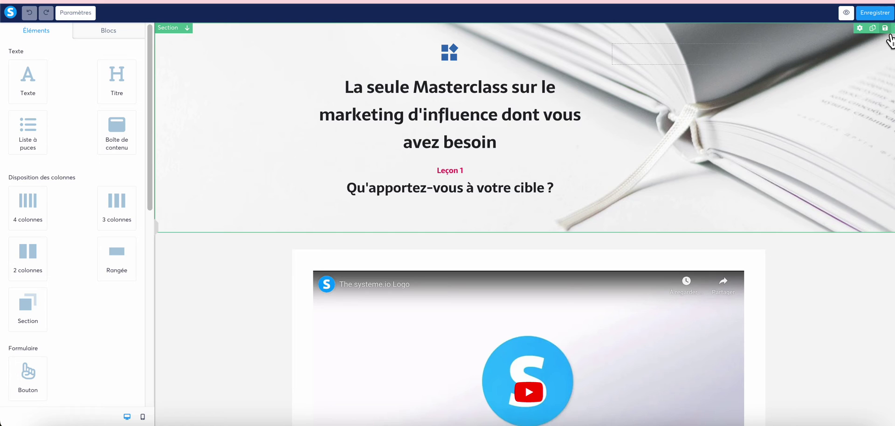
click(885, 29)
click(628, 28)
click(891, 29)
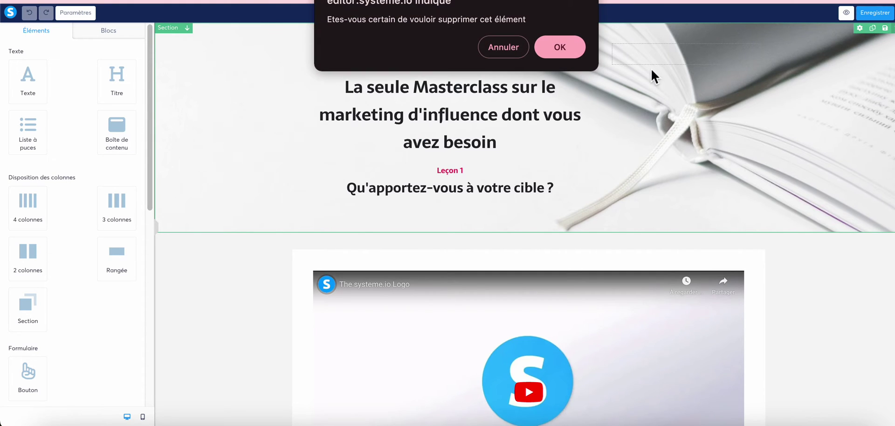
click(560, 48)
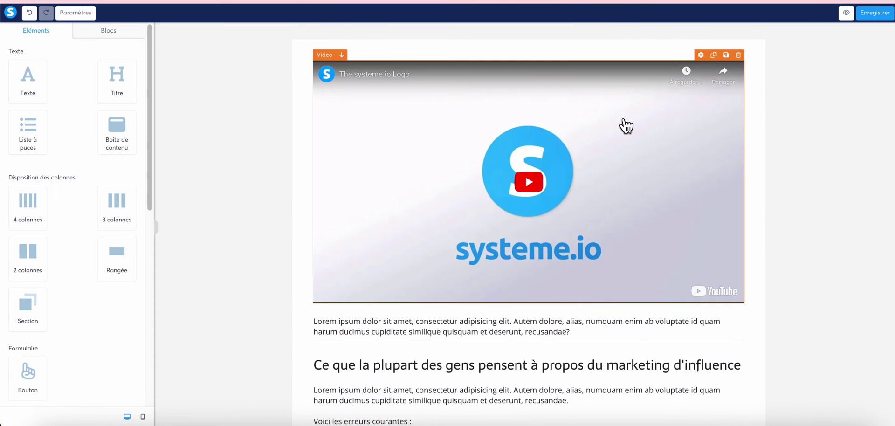
Insert a button above the "LISTE DE RESSOURCES" heading and set its action to "Télécharger"
scroll(653, 187, down, 10)
scroll(75, 255, down, 3)
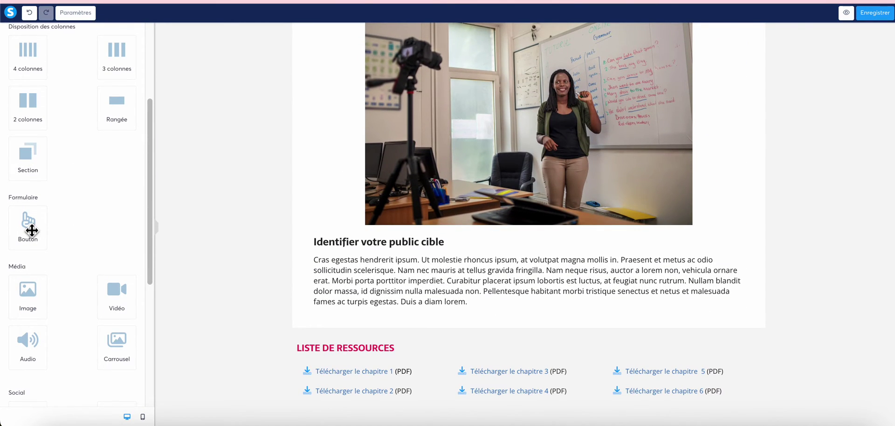
drag(29, 225, 522, 233)
click(515, 359)
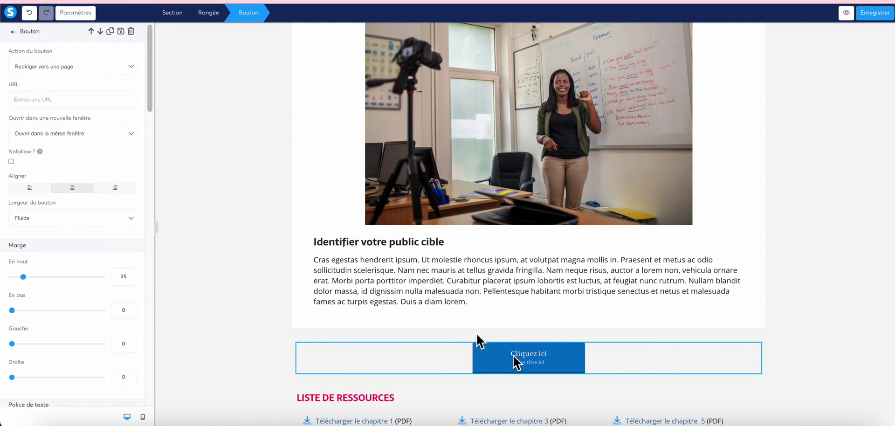
click(131, 65)
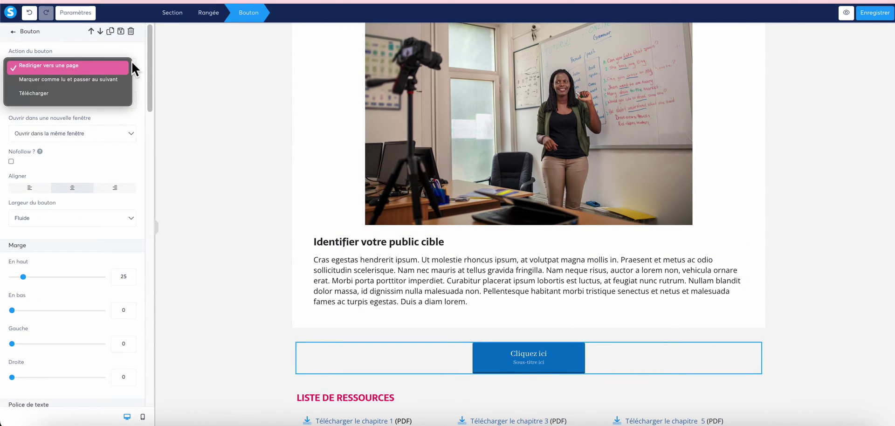
click(45, 95)
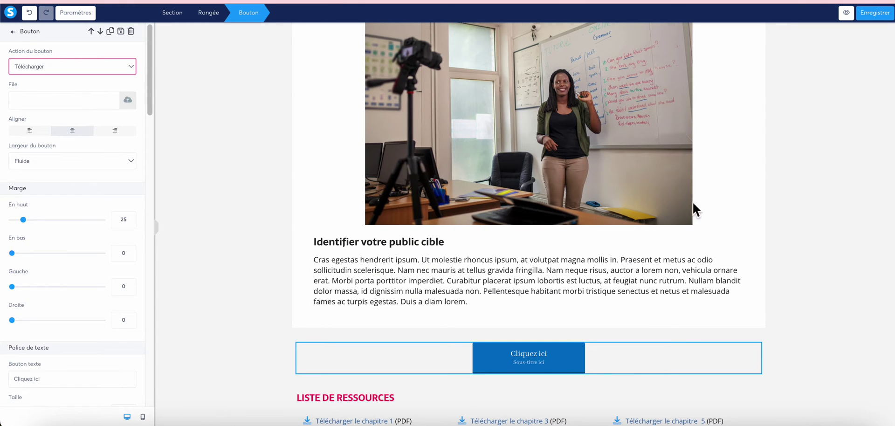
Save the bonus 1 chapter page and return to the course outline
click(756, 190)
scroll(756, 189, down, 5)
click(873, 14)
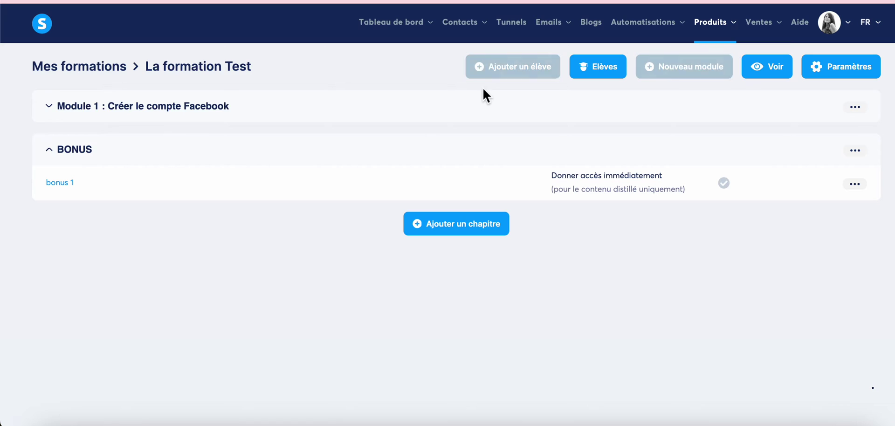
Expand Module 1 and activate its chapter "Vidéo 1 : Ouvrir son compte"
click(78, 160)
click(83, 160)
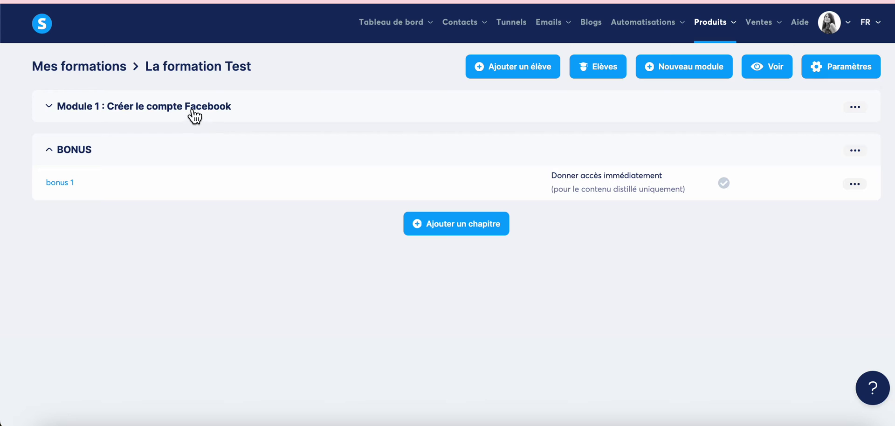
click(100, 114)
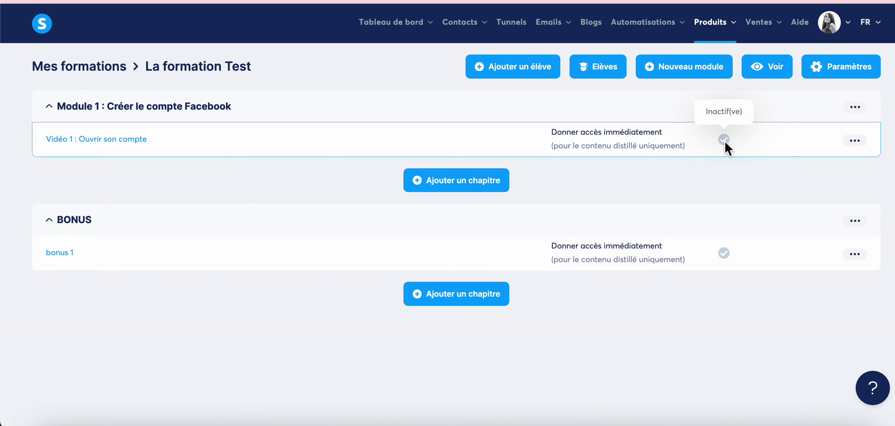
click(855, 140)
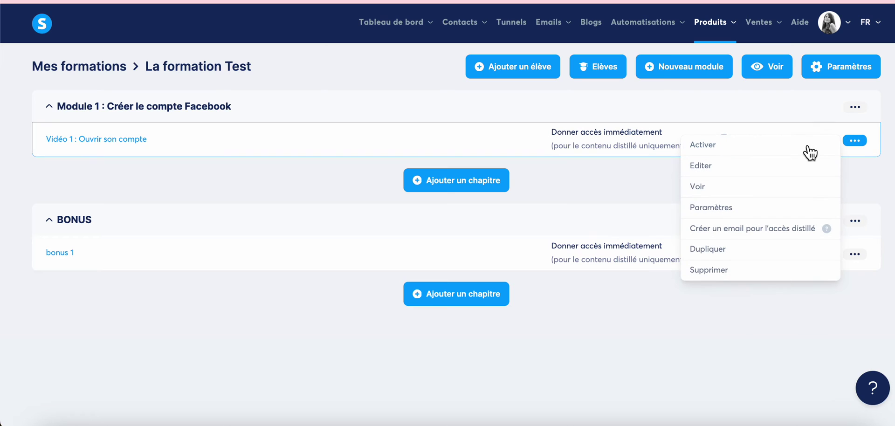
click(738, 146)
click(394, 262)
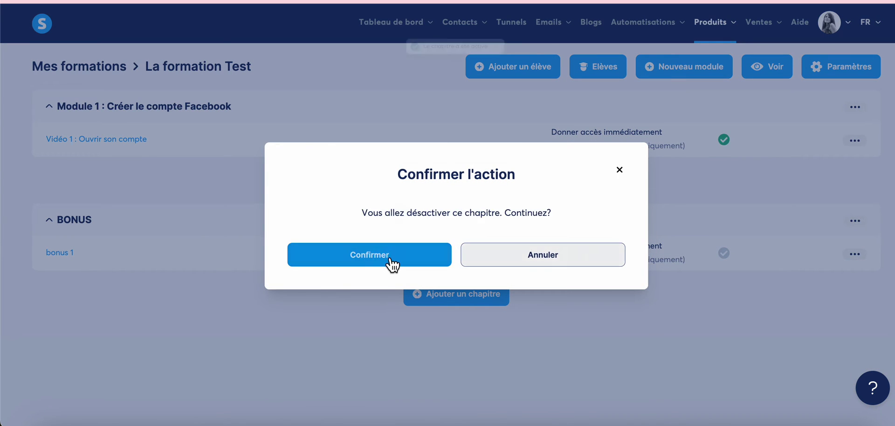
Create a drip-access email for the Vidéo 1 chapter with the subject "ton accès au module 1 est activé", and return to the course outline
click(862, 143)
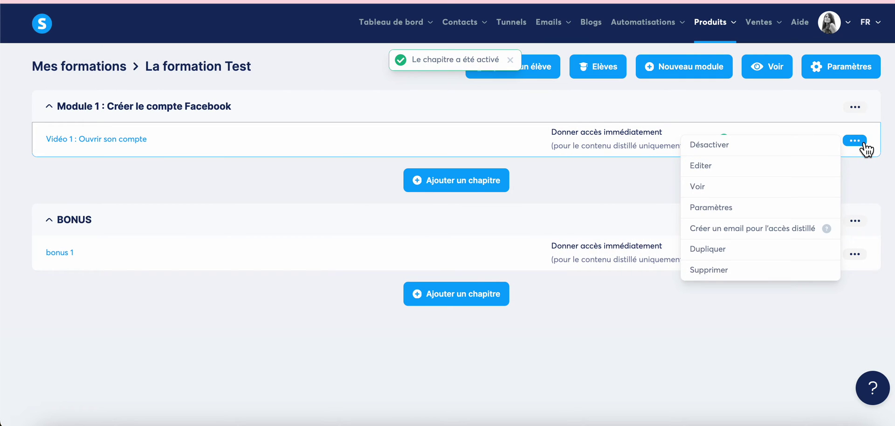
click(736, 229)
click(320, 152)
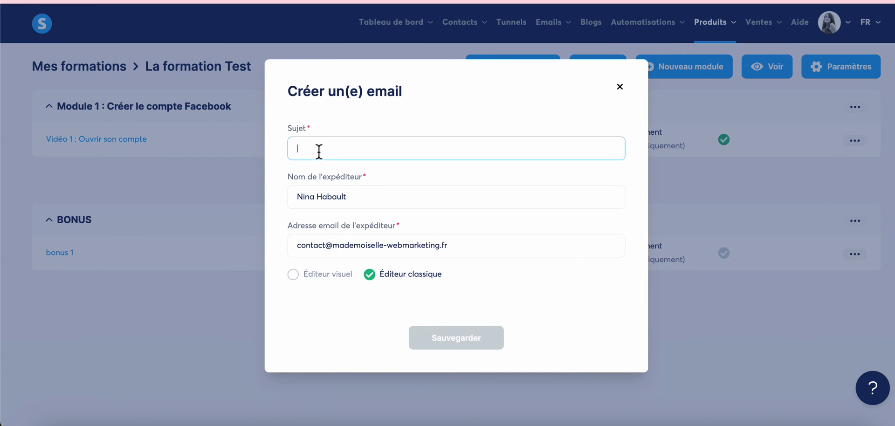
text(ton accès au module 1 est activé)
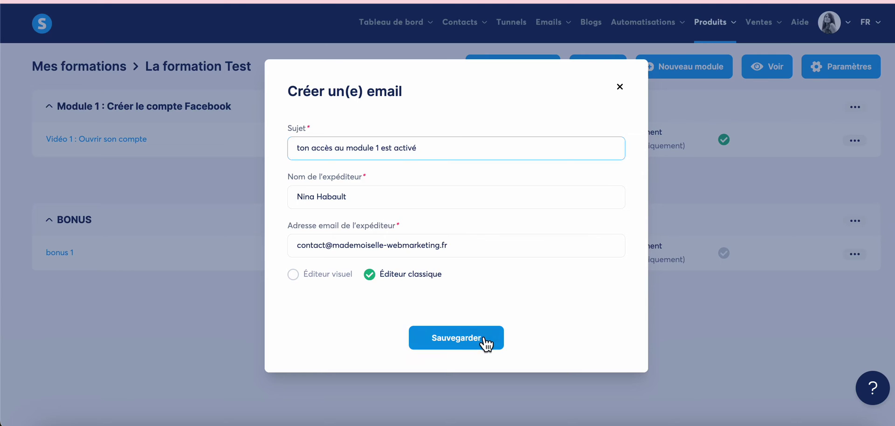
click(434, 341)
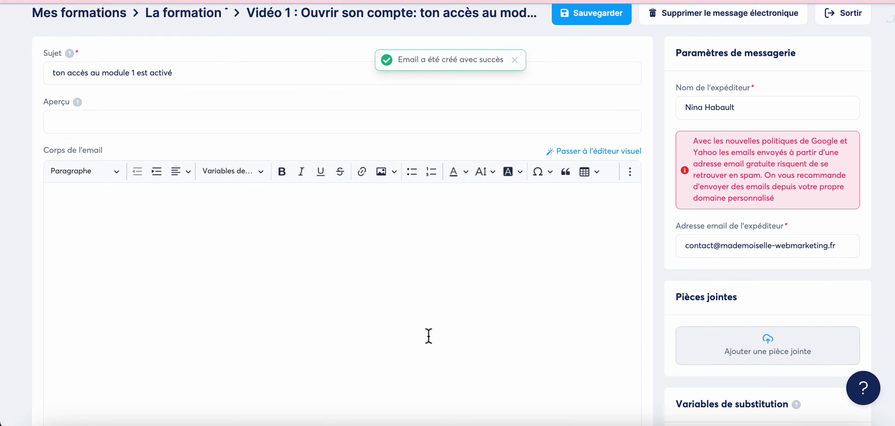
click(245, 243)
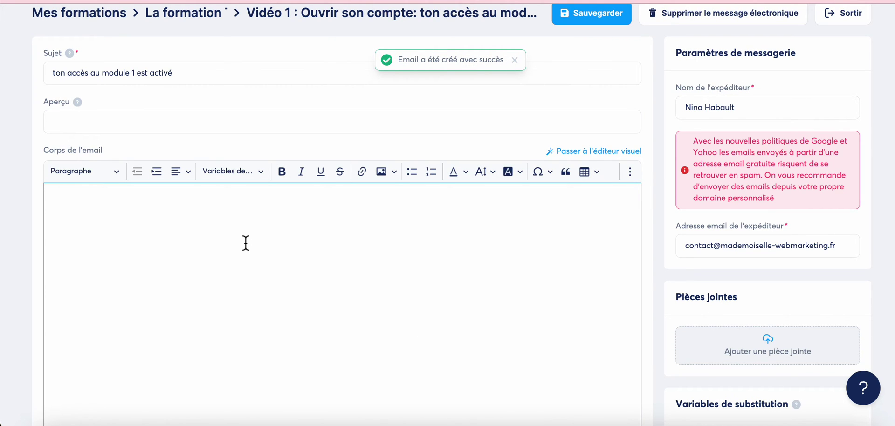
scroll(245, 242, down, 3)
scroll(246, 243, up, 5)
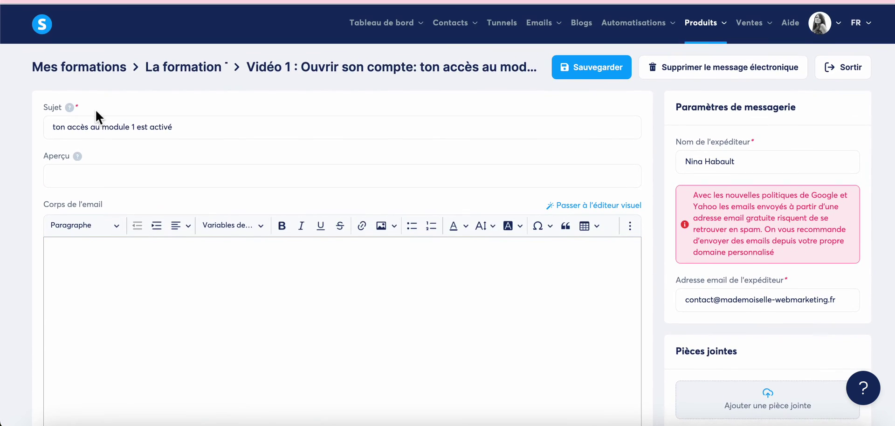
key(alt+Left)
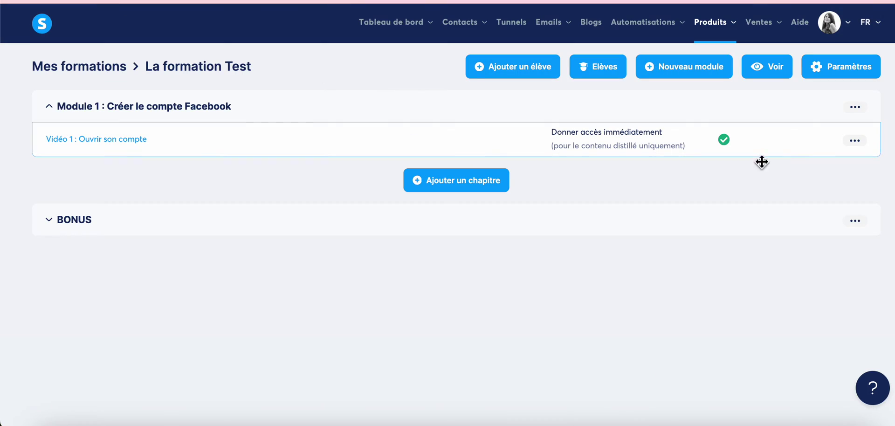
Duplicate the chapter "Vidéo 1 : Ouvrir son compte" within Module 1
click(861, 144)
click(699, 251)
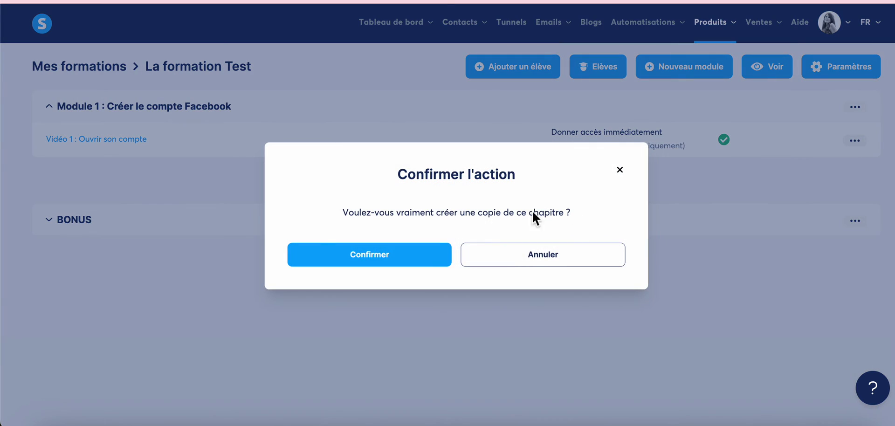
click(416, 259)
Look at the copied Vidéo 1 chapter's options and its drip-access email, and return to the course outline
click(855, 176)
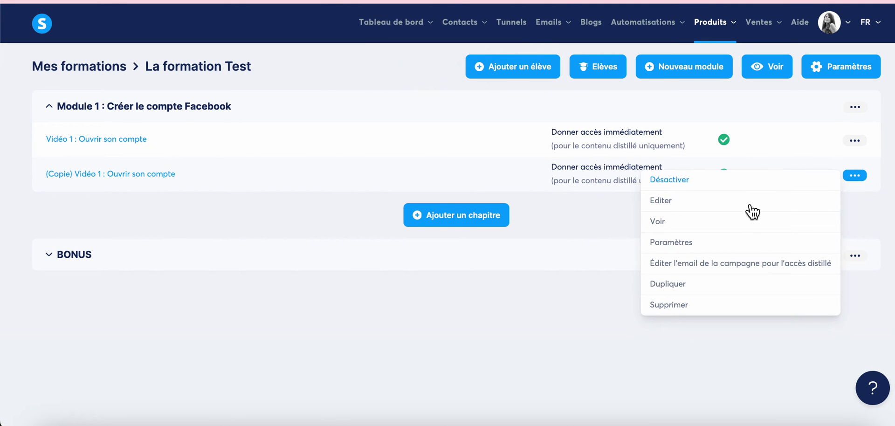
click(855, 108)
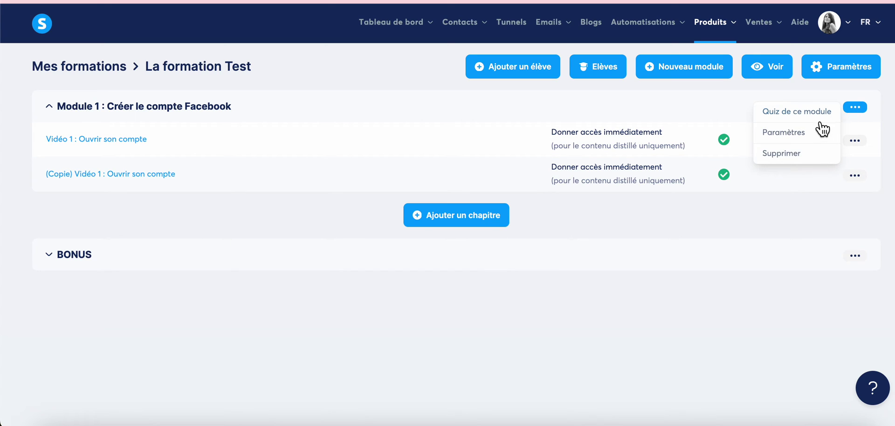
click(855, 176)
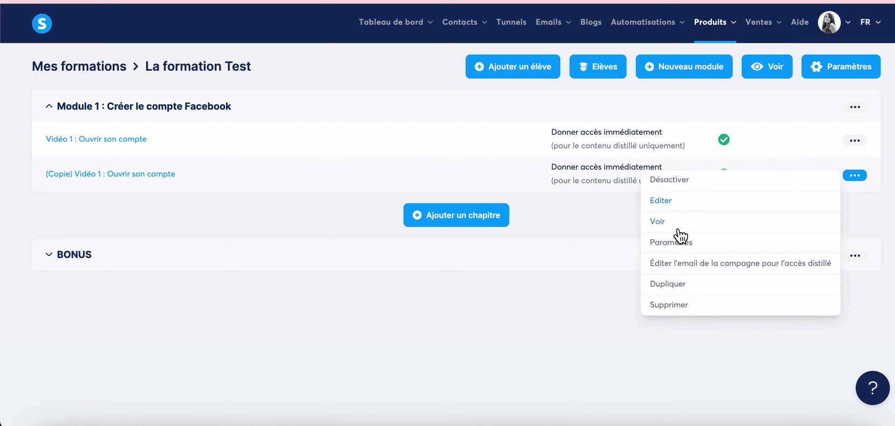
click(684, 266)
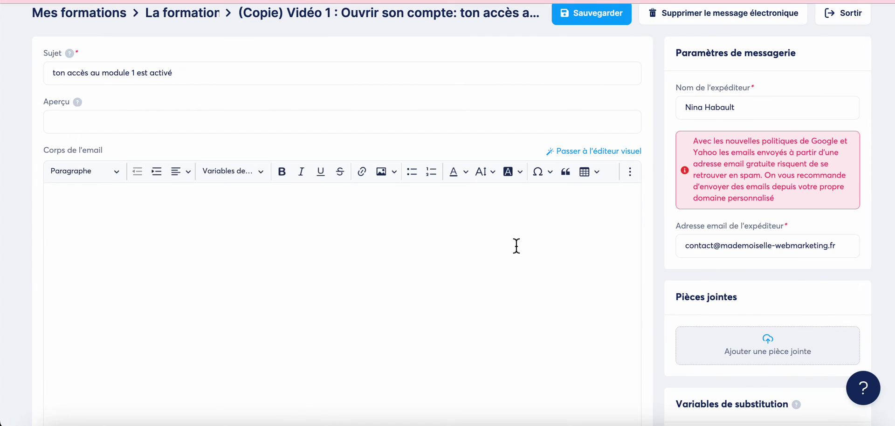
click(7, 2)
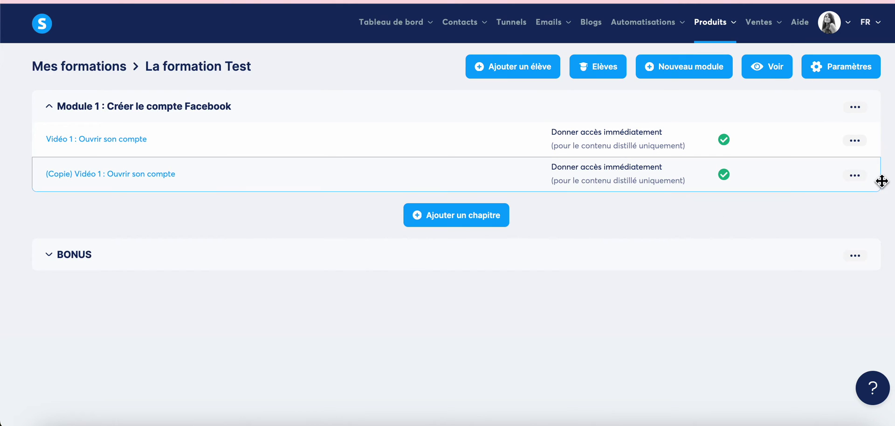
click(855, 176)
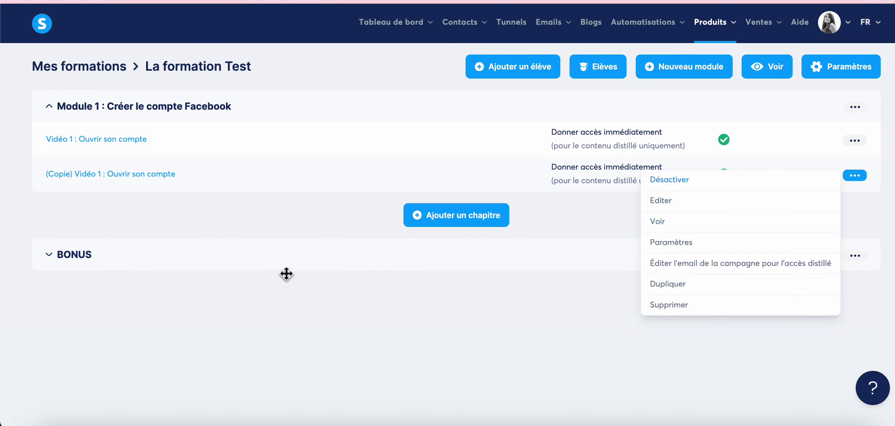
click(272, 274)
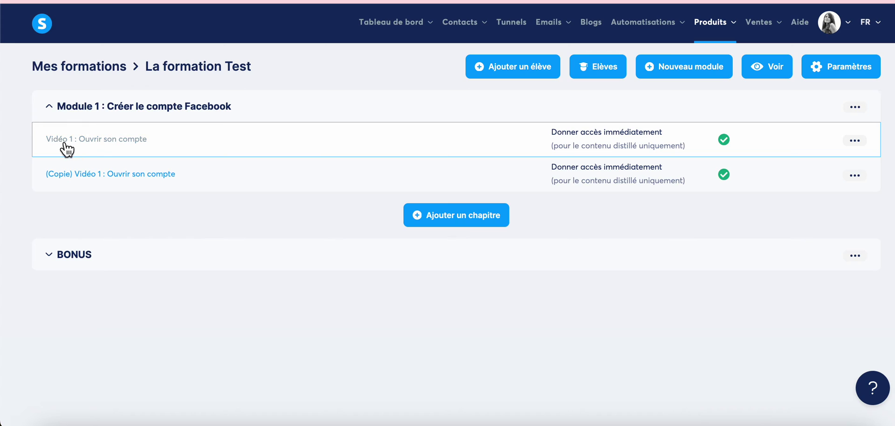
Open the page of the chapter "Vidéo 1 : Ouvrir son compte" and choose Lien direct as its video's type, keeping the existing URL
click(98, 140)
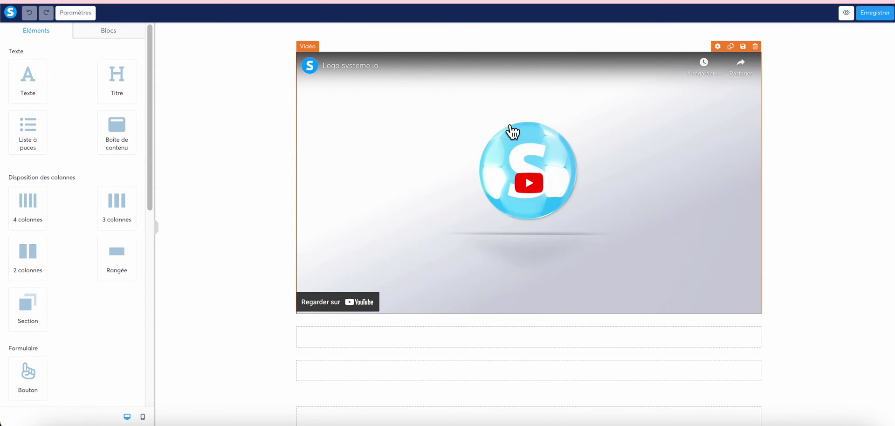
click(574, 128)
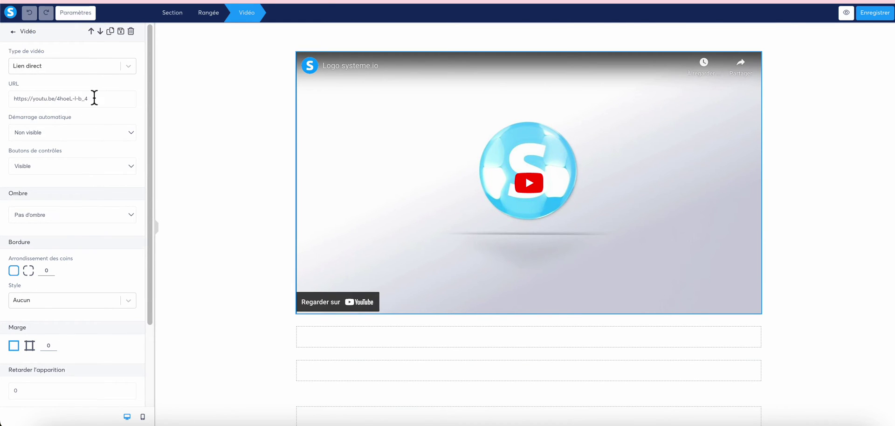
click(127, 70)
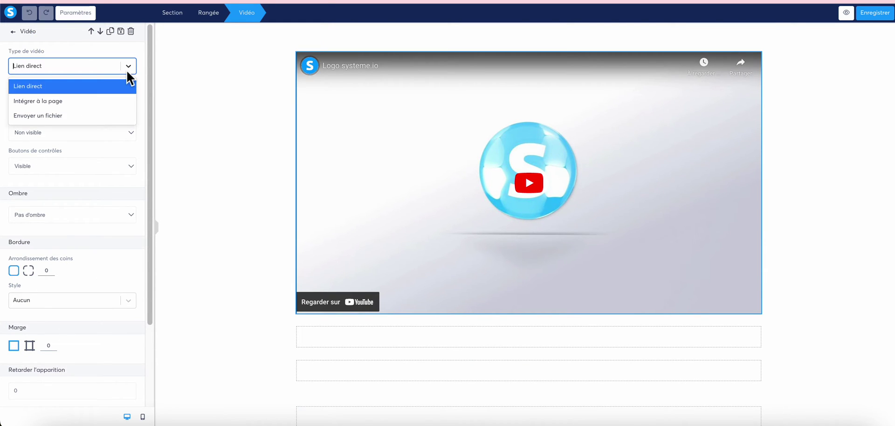
click(42, 85)
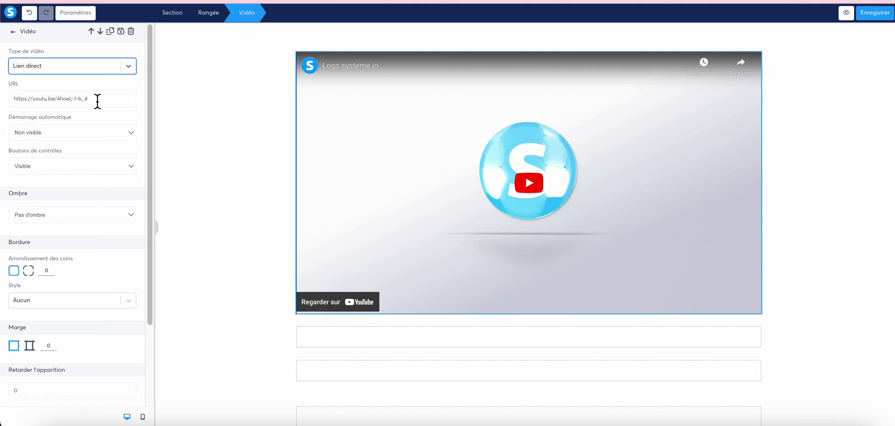
click(117, 104)
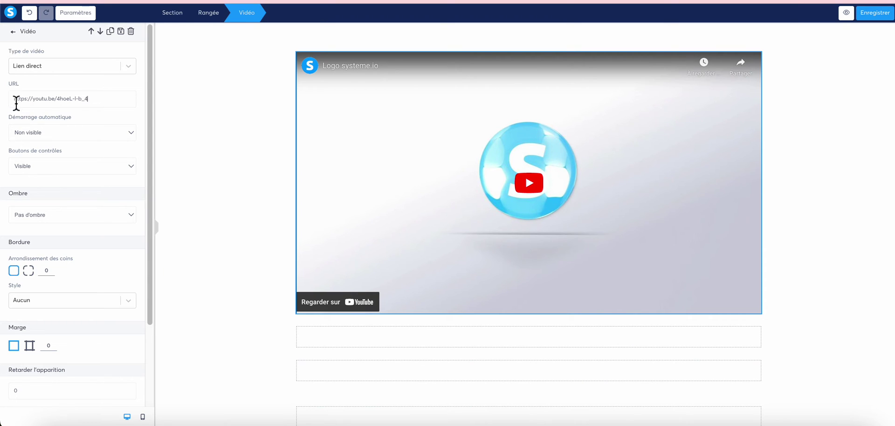
drag(16, 100, 92, 99)
click(97, 102)
Set the video's automatic start to Visible, keep its control buttons Visible, and review its remaining settings
click(130, 132)
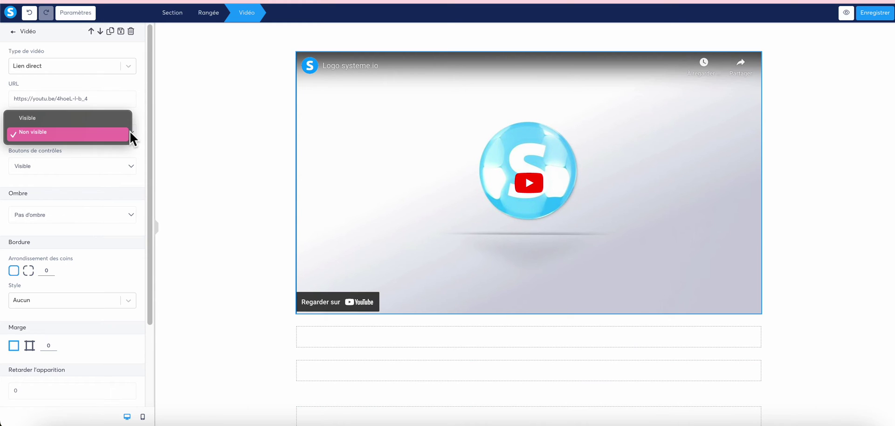
click(69, 117)
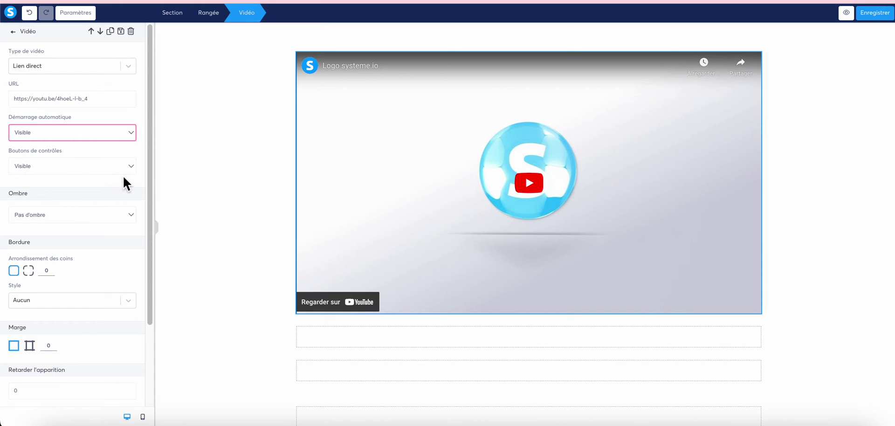
click(131, 166)
click(63, 169)
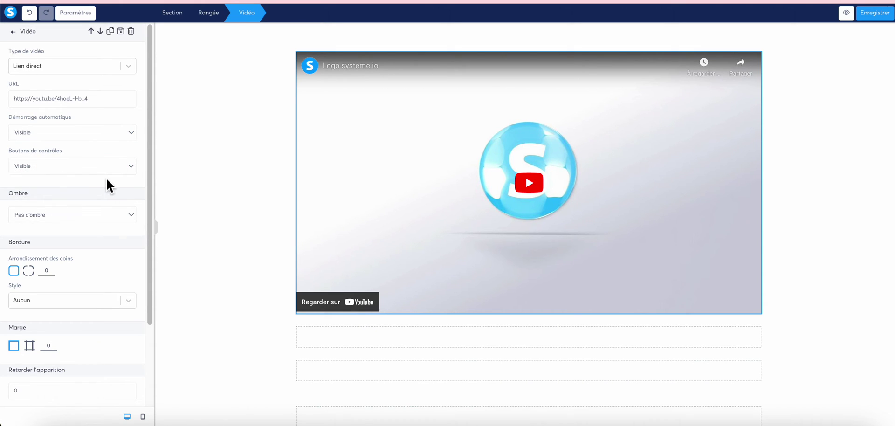
scroll(17, 165, down, 1)
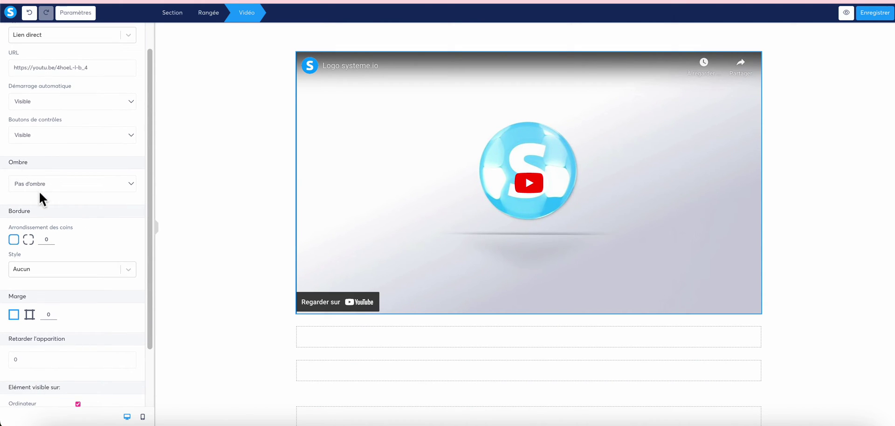
scroll(48, 265, down, 2)
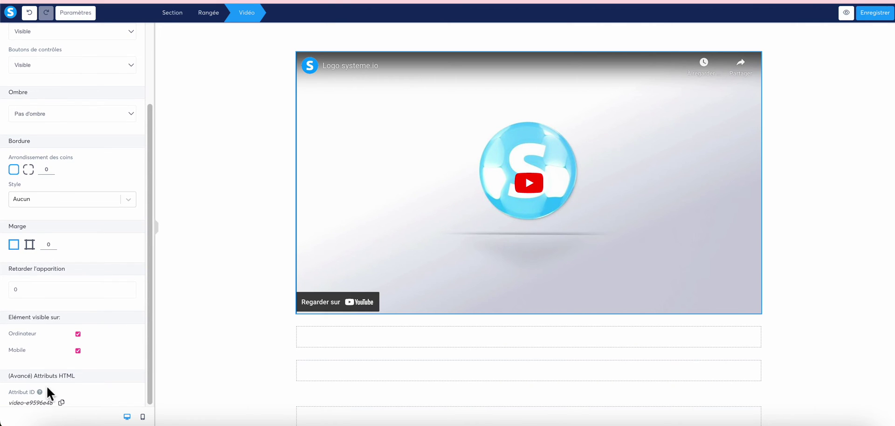
scroll(82, 240, up, 3)
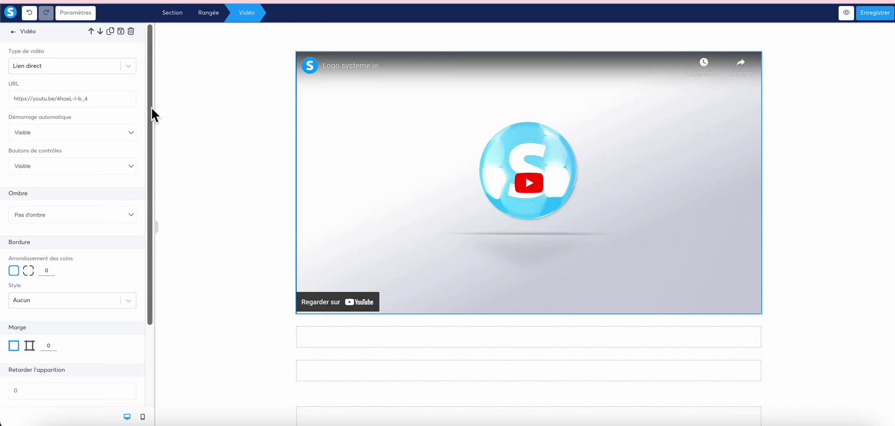
Try the video type Intégrer à la page and open its HTML code editor without adding code
click(128, 66)
click(58, 101)
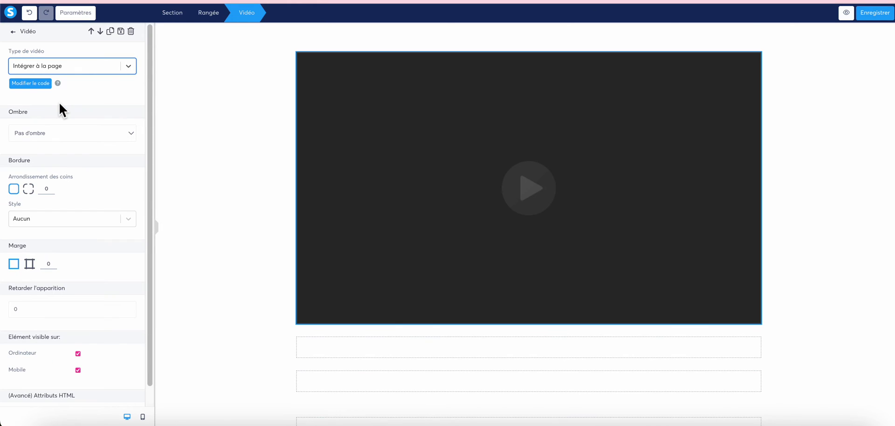
click(39, 84)
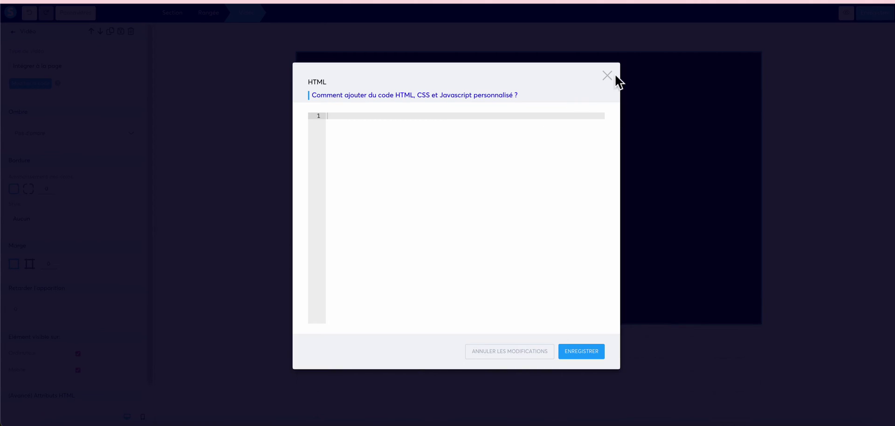
click(607, 76)
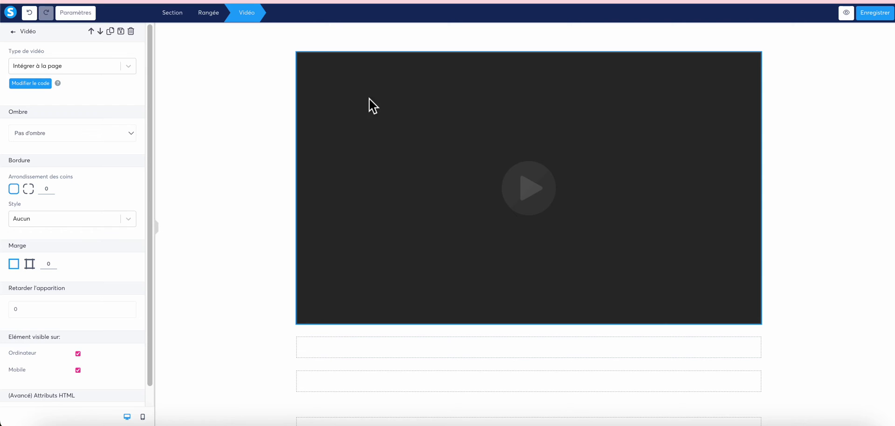
Set the video type to Envoyer un fichier, check its upload dialog without choosing a file, and leave the video settings
click(127, 66)
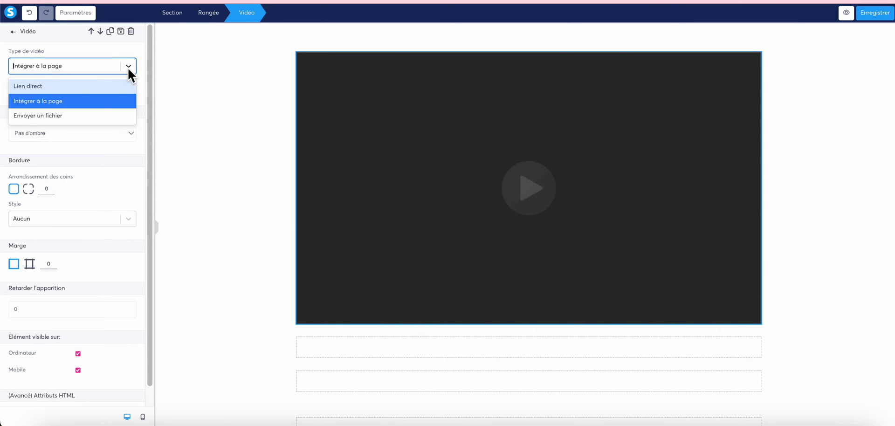
click(44, 116)
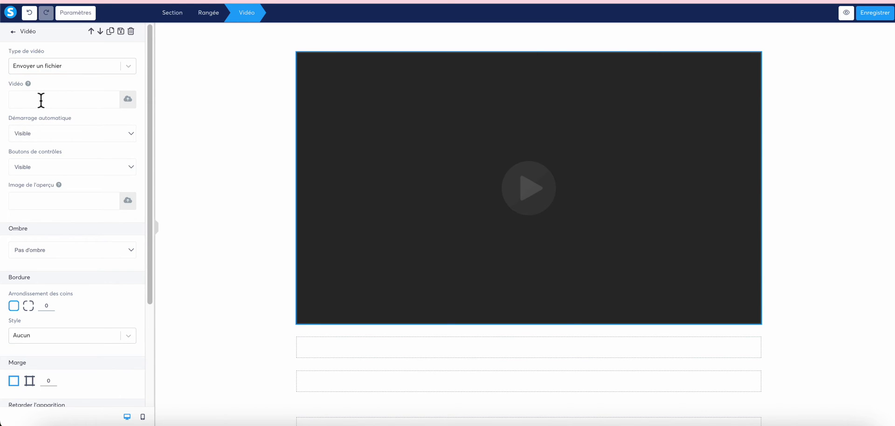
click(128, 99)
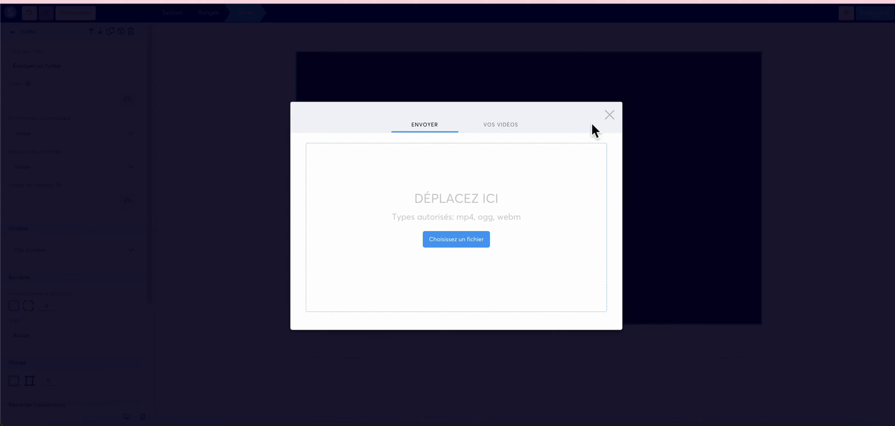
click(609, 115)
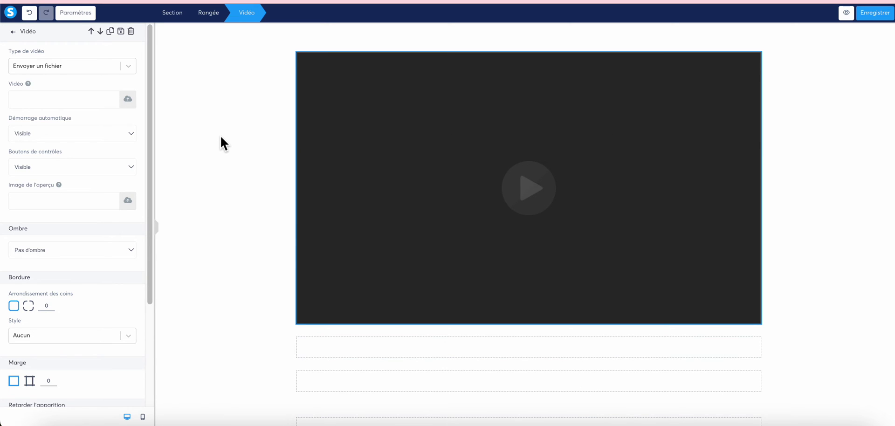
click(24, 172)
click(51, 169)
click(9, 31)
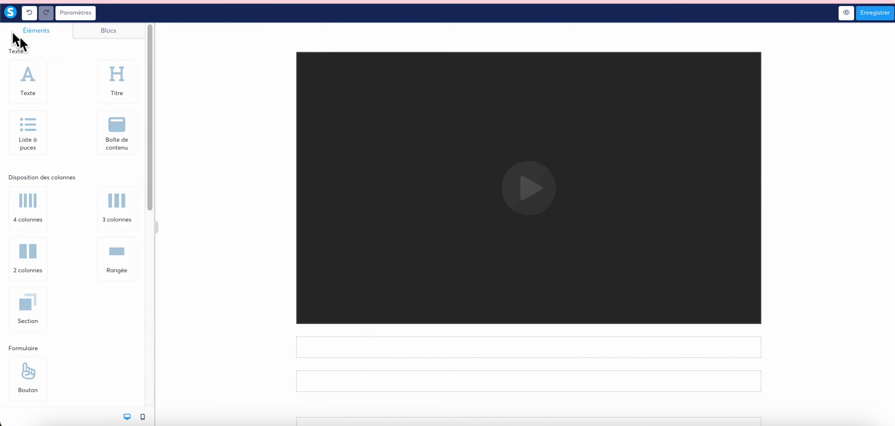
Add a Bouton element in the empty row directly below the video
scroll(217, 332, down, 1)
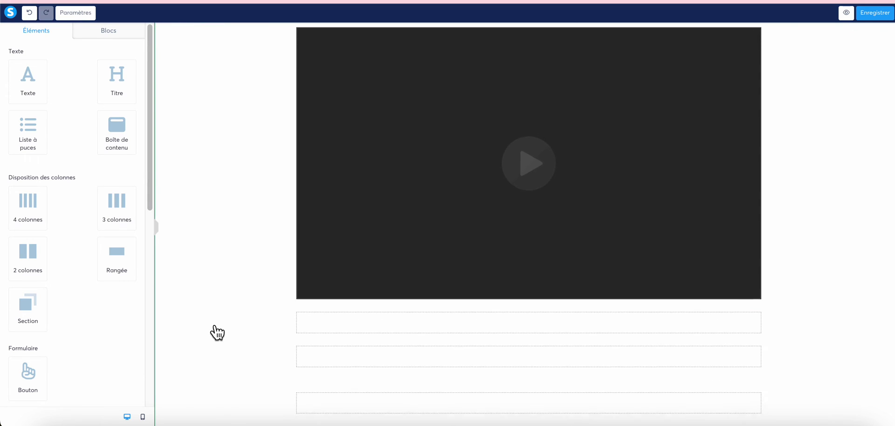
scroll(174, 329, up, 1)
scroll(106, 331, down, 3)
scroll(106, 331, down, 1)
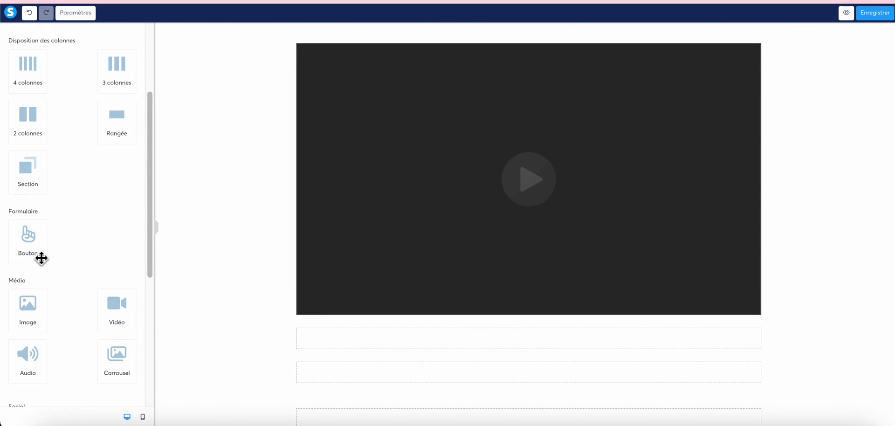
drag(32, 242, 522, 340)
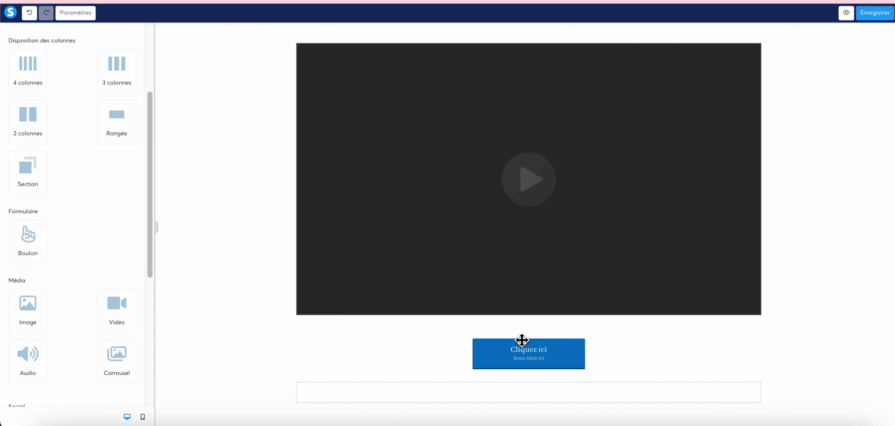
Set the new button's action to Télécharger and check its file upload dialog without choosing a file
click(534, 357)
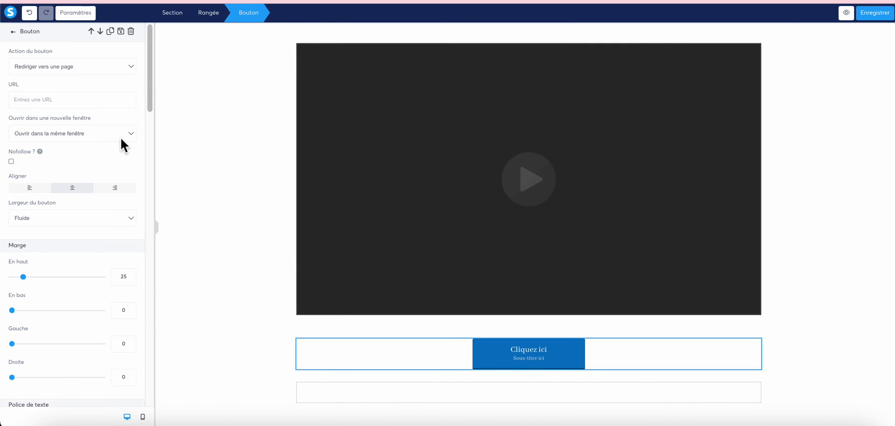
click(130, 67)
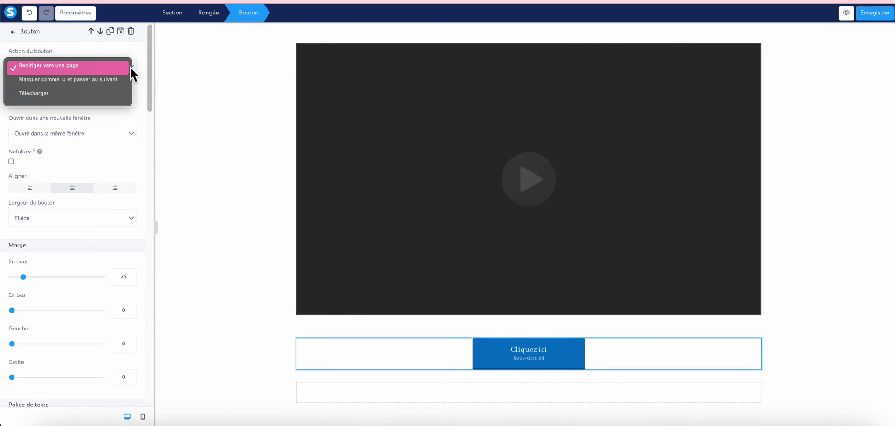
click(33, 95)
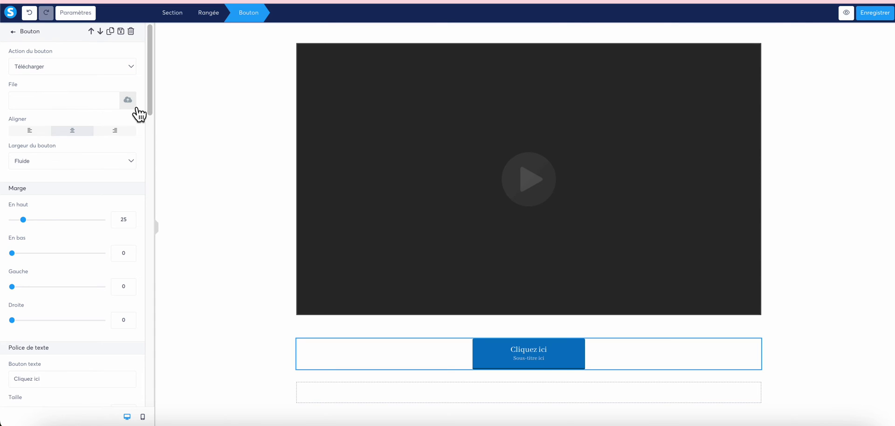
click(130, 101)
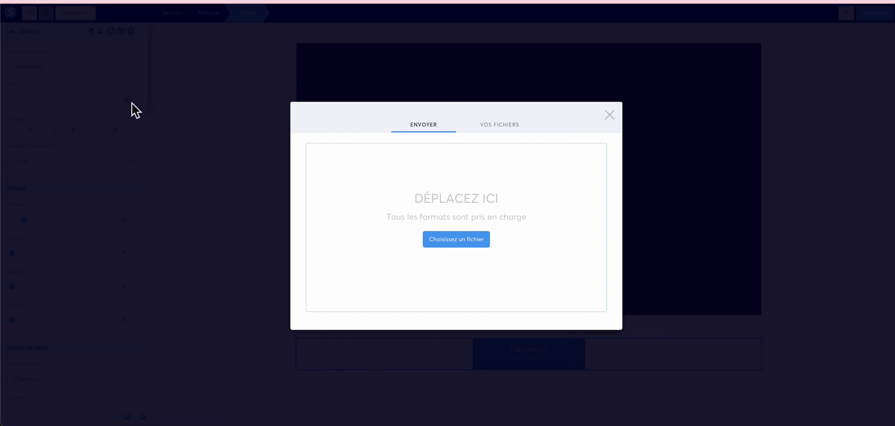
click(609, 114)
Set the button's text to "téléchargez ici le pdf"
scroll(94, 275, down, 4)
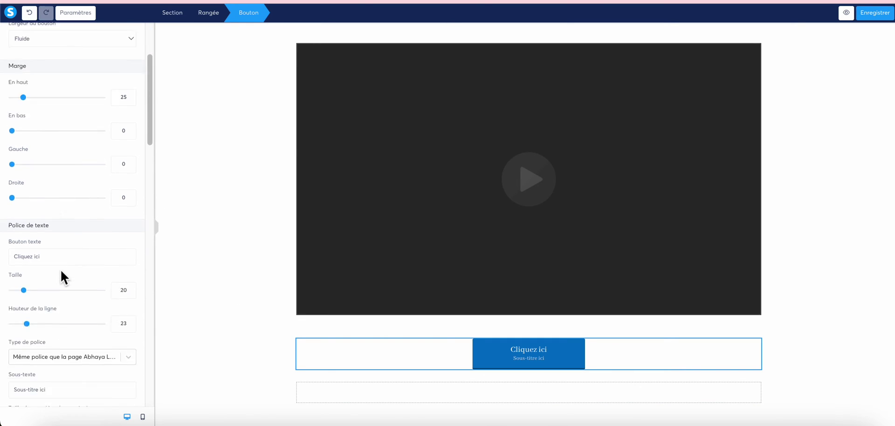
click(9, 195)
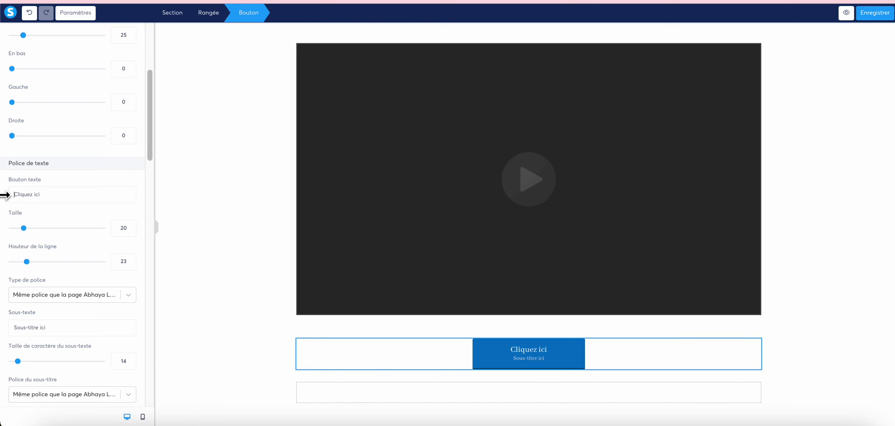
triple_click(44, 200)
text(télécharg)
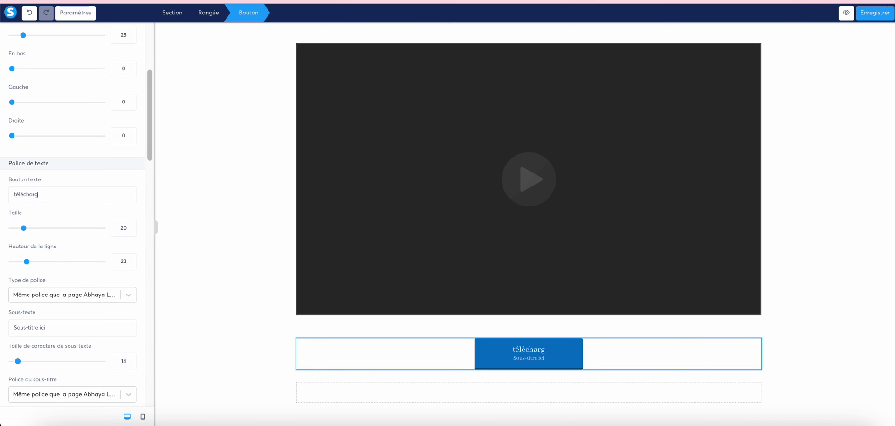
text(ez ici le pdf)
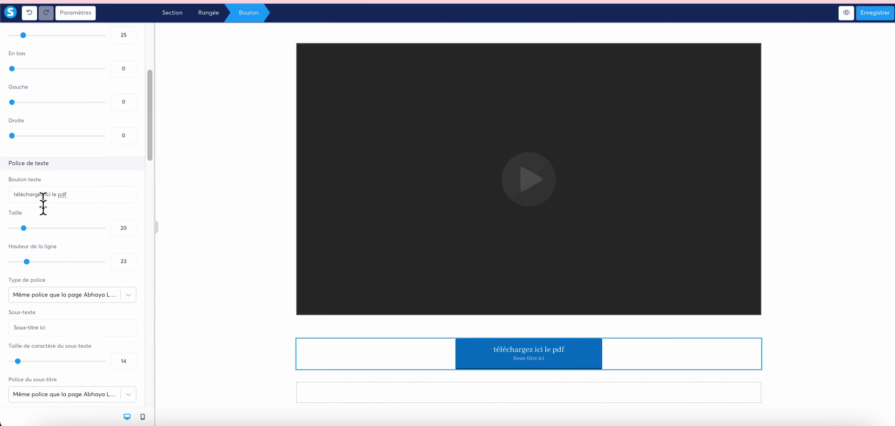
Clear the button's Sous-texte so that it has no subtitle
scroll(34, 233, down, 1)
scroll(34, 238, down, 3)
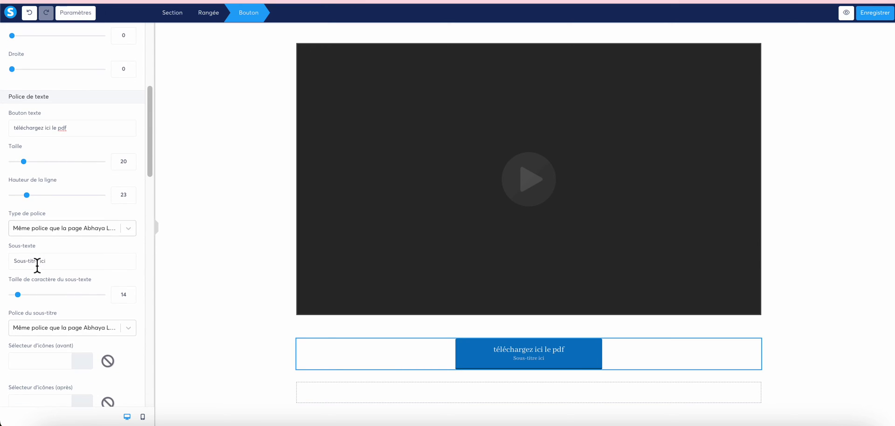
triple_click(36, 261)
key(BackSpace)
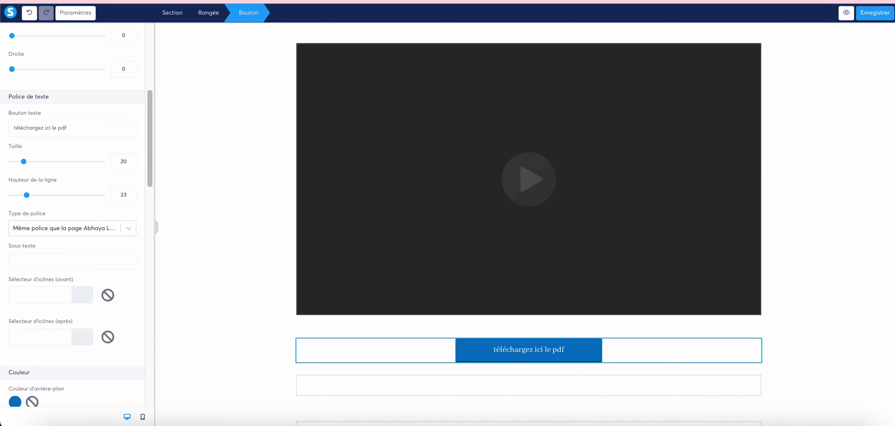
Return to the modules of La formation Test and activate the bonus 1 chapter in the BONUS module
key(alt+Left)
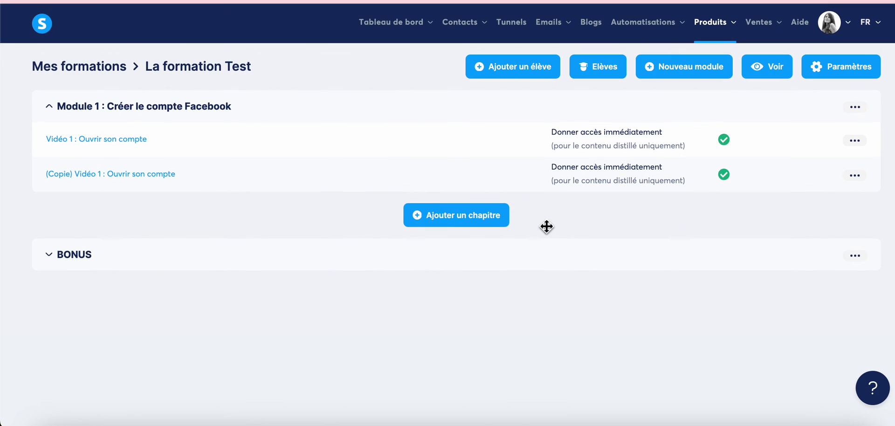
click(65, 267)
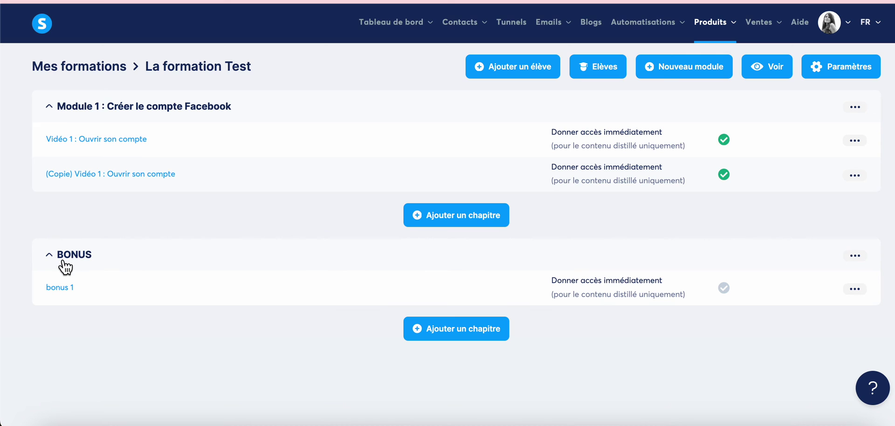
click(868, 288)
click(722, 159)
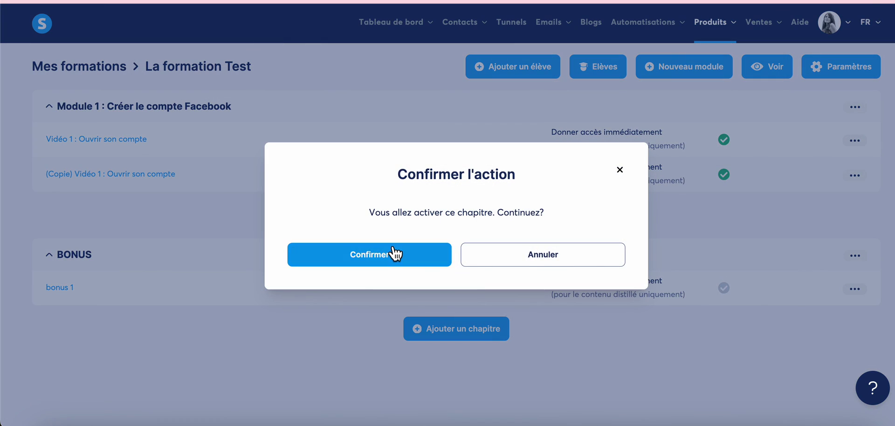
click(394, 254)
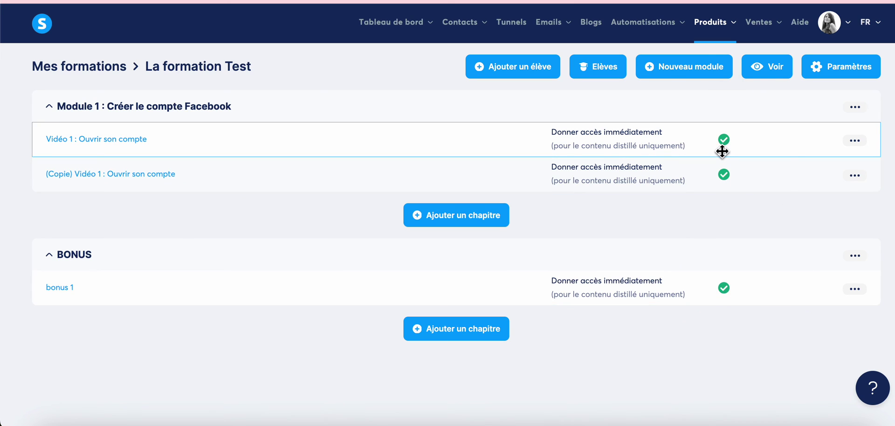
Look through the settings page of La formation Test
click(835, 68)
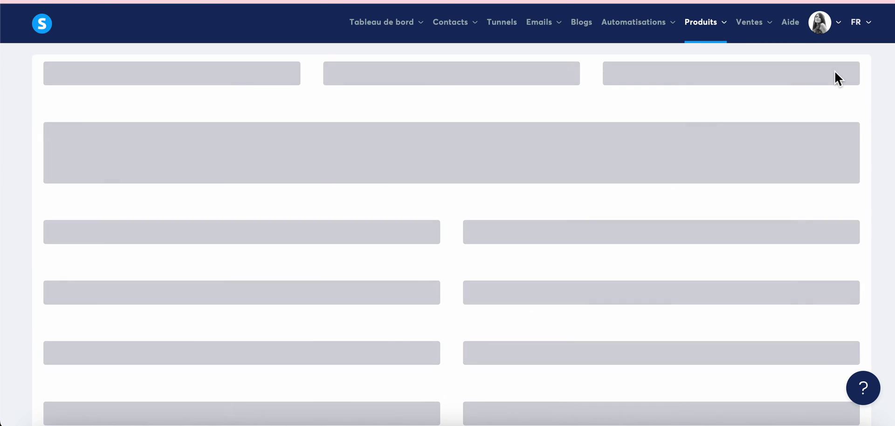
scroll(323, 279, down, 5)
scroll(50, 66, up, 6)
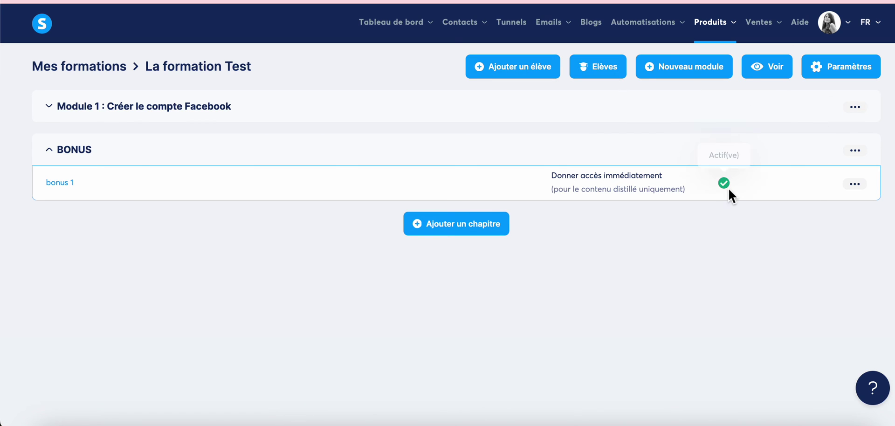
Expand Module 1 and check the Délai setting of the chapter Vidéo 1 : Ouvrir son compte without saving
click(858, 108)
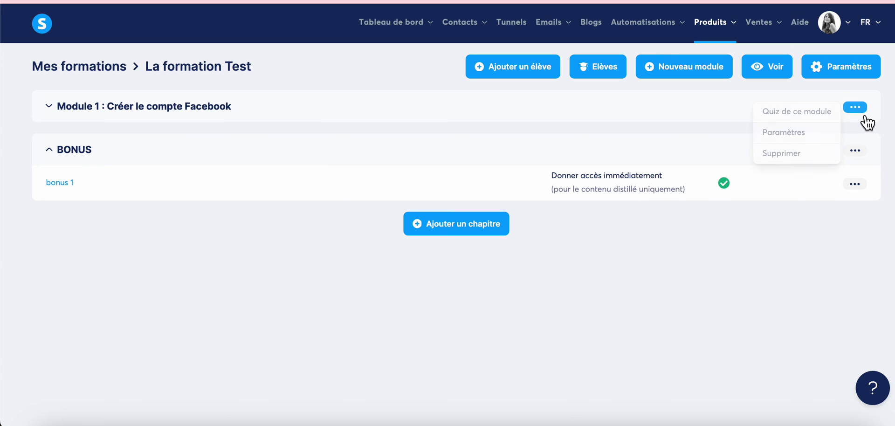
click(174, 118)
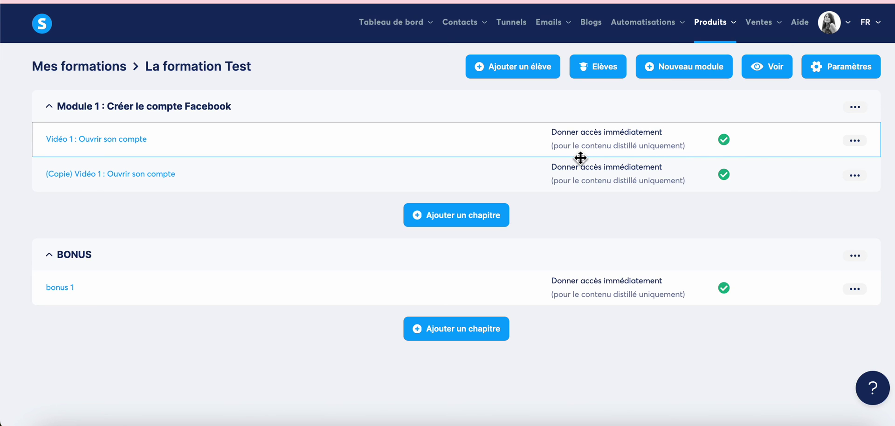
click(855, 141)
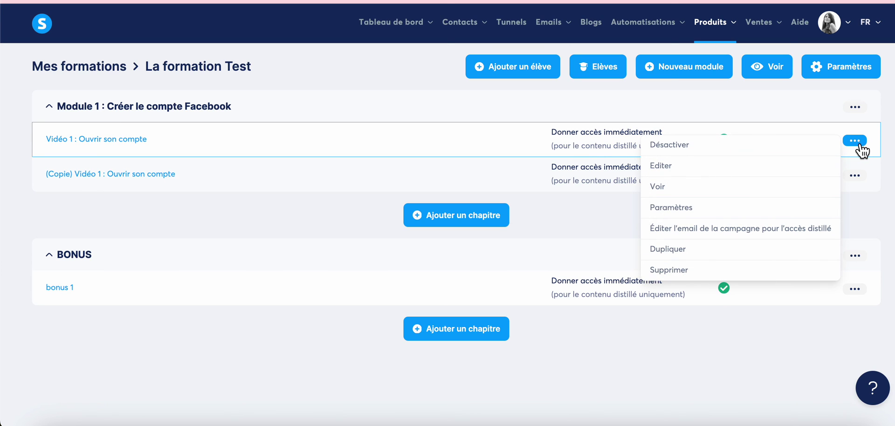
click(677, 207)
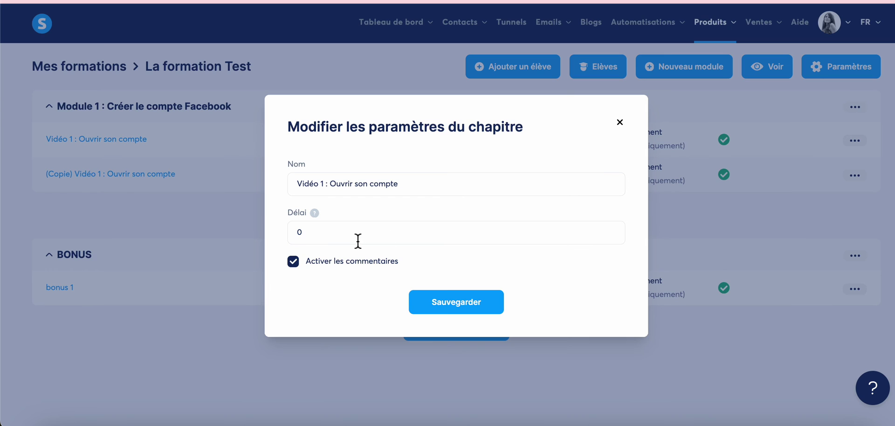
click(347, 230)
click(620, 123)
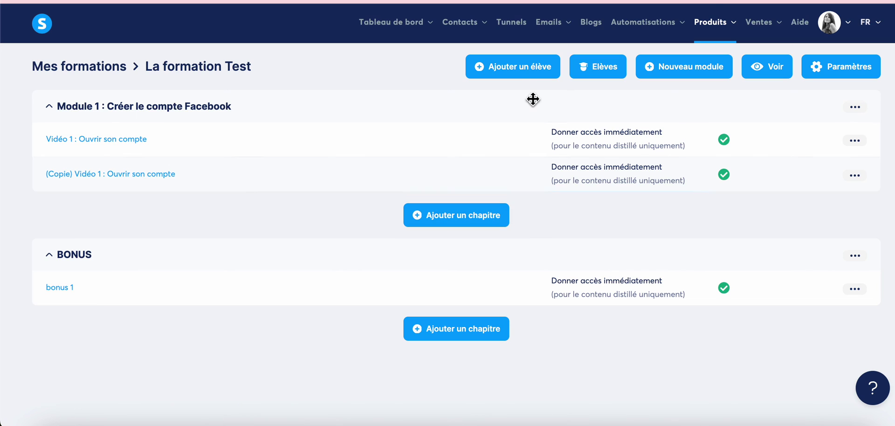
Try adding a student by autofilling the first name, last name and email, and close the form without saving
click(491, 73)
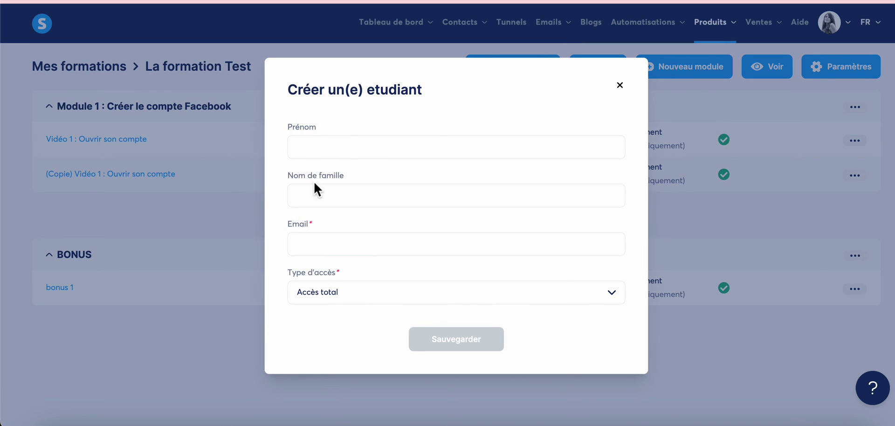
click(311, 246)
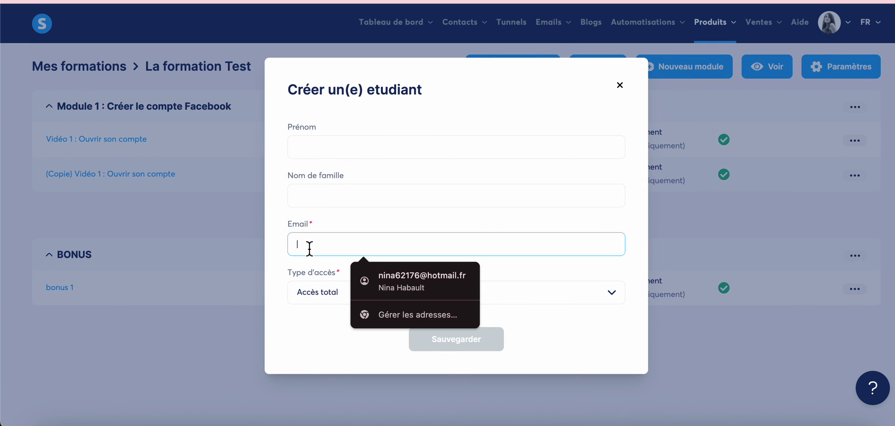
click(393, 280)
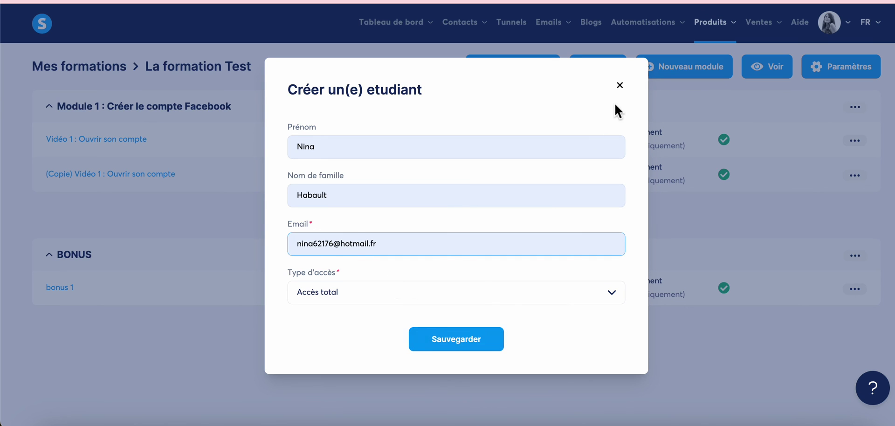
click(620, 86)
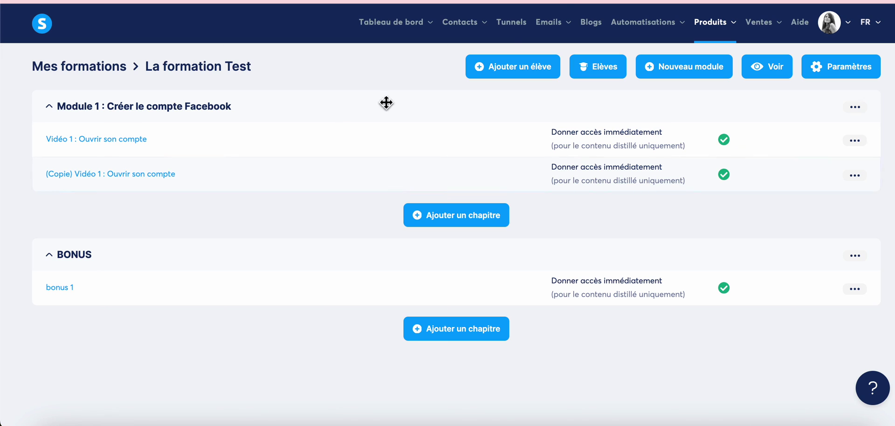
Open the Tunnel AFFILIAGRAM sales funnel and examine the Bon de commande step's offer resources and pricing
click(511, 25)
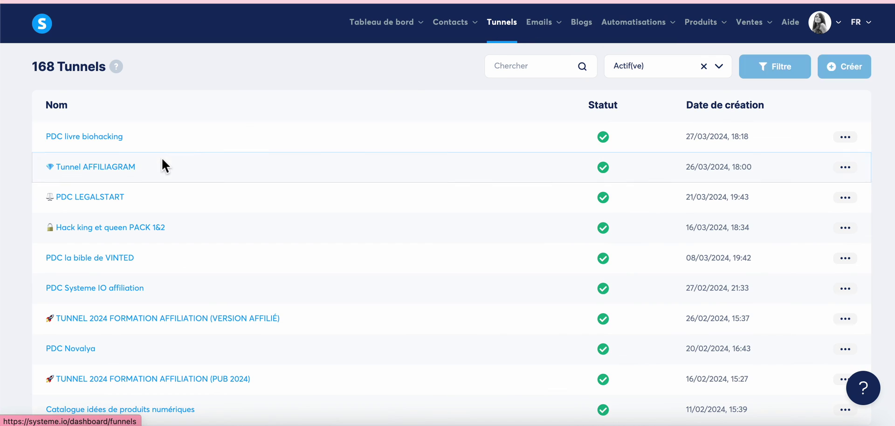
click(96, 167)
click(99, 165)
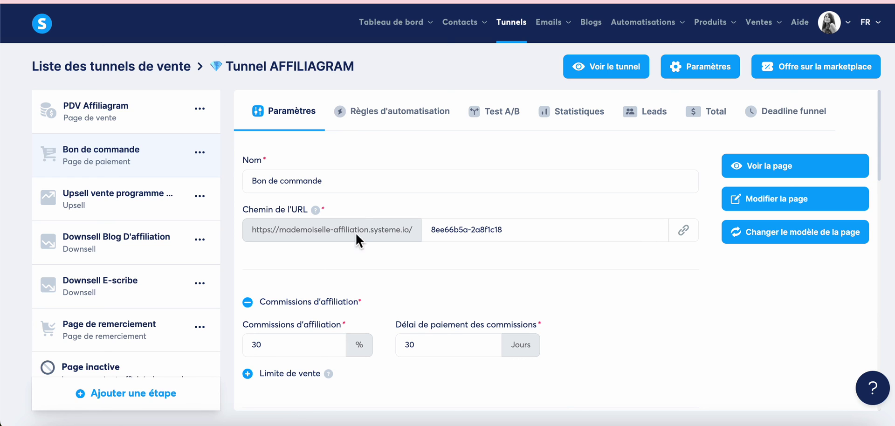
scroll(384, 225, down, 5)
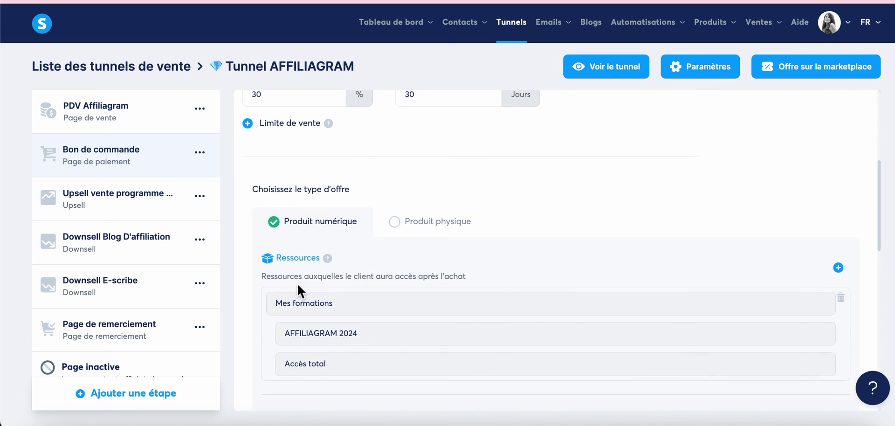
scroll(290, 281, down, 1)
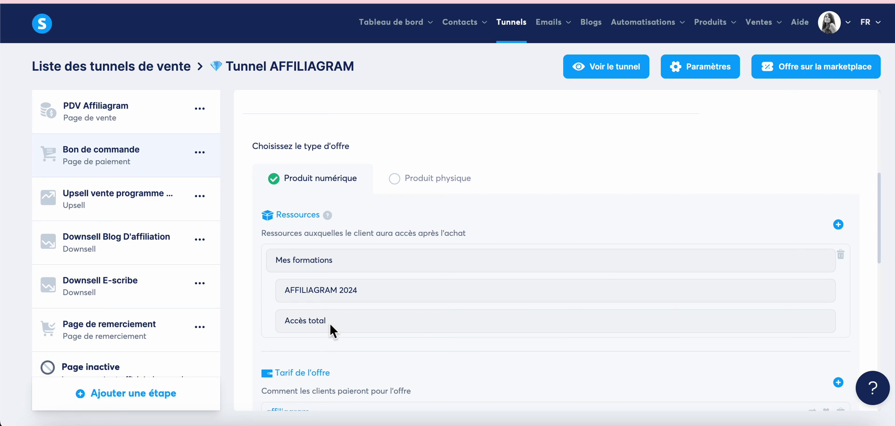
scroll(392, 277, down, 2)
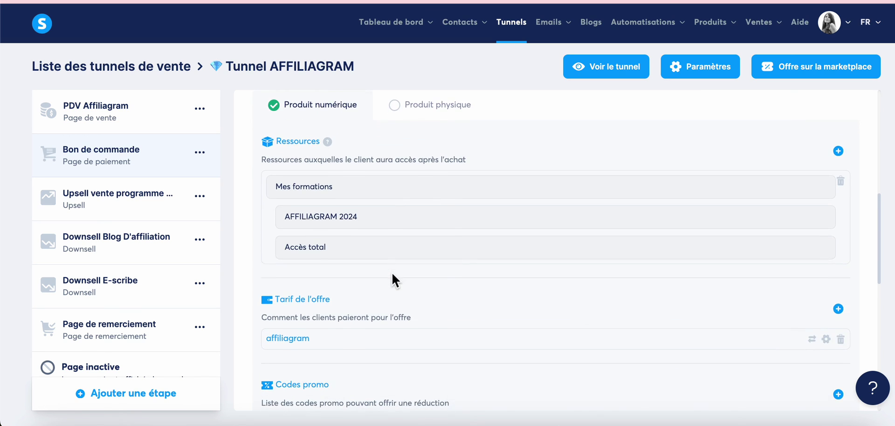
scroll(391, 275, up, 2)
scroll(391, 275, up, 6)
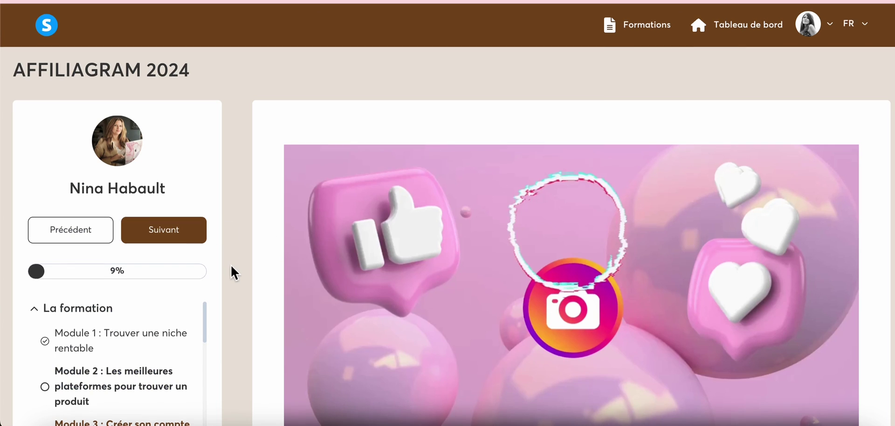
Examine the AFFILIAGRAM 2024 course from the student's view, including its chapter content, comment area and module list
scroll(230, 264, down, 4)
scroll(242, 264, up, 3)
scroll(435, 278, down, 10)
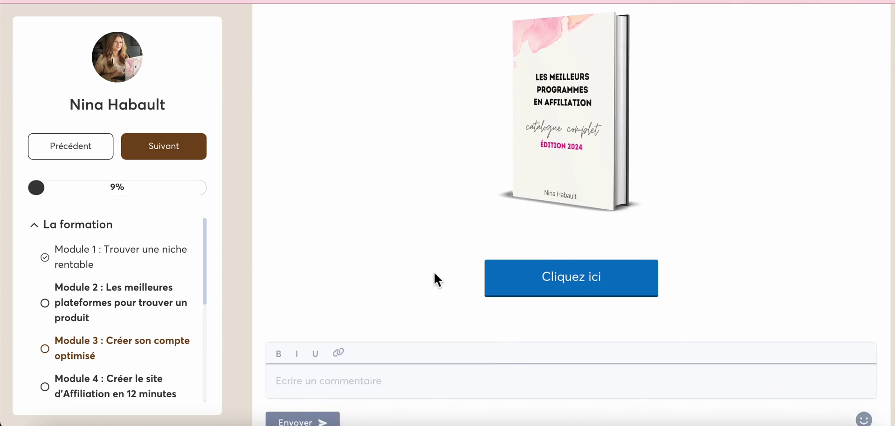
scroll(434, 277, up, 10)
scroll(391, 279, down, 10)
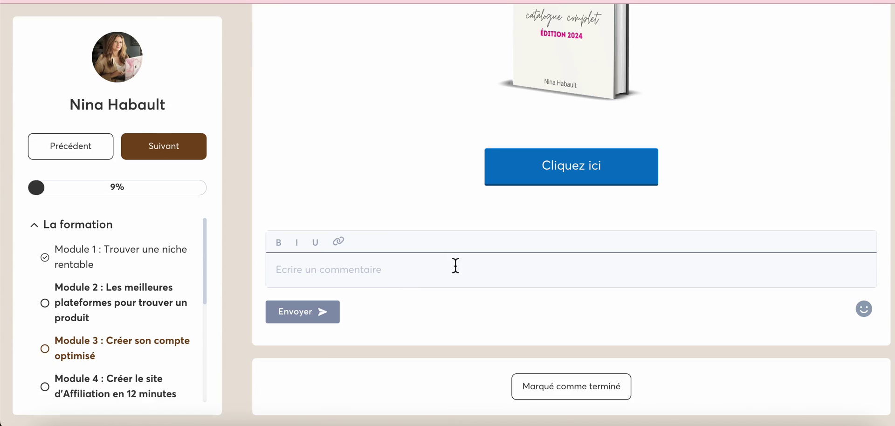
scroll(138, 271, down, 4)
scroll(139, 274, down, 1)
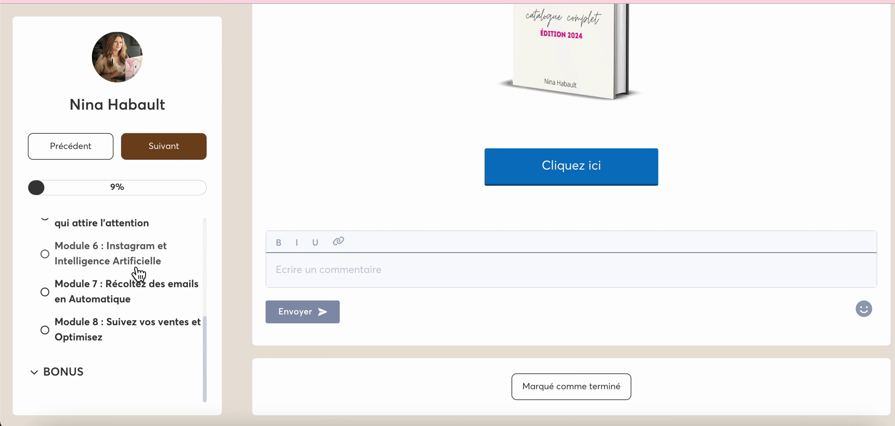
scroll(315, 247, up, 10)
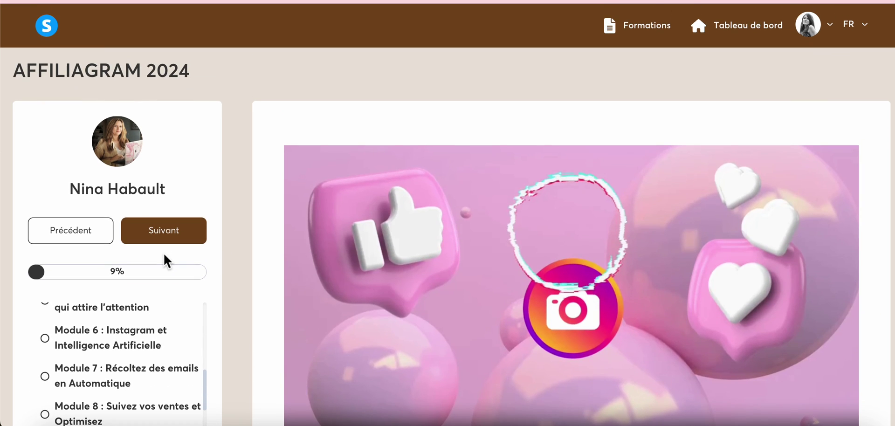
scroll(180, 309, down, 1)
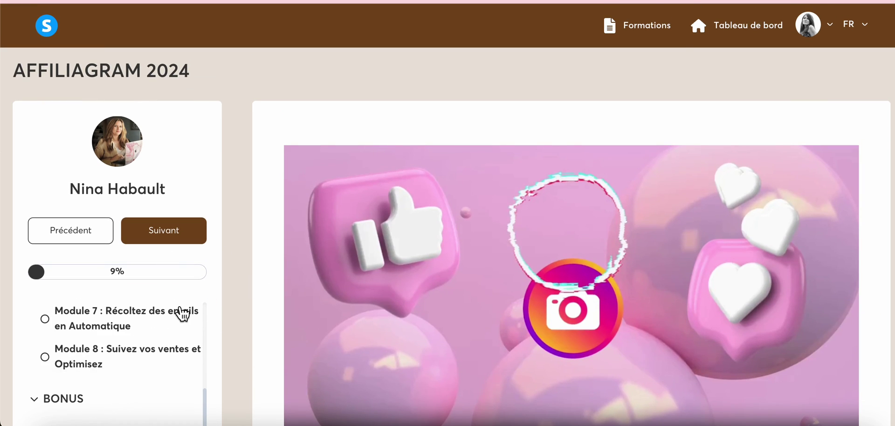
scroll(239, 300, down, 5)
scroll(239, 300, up, 5)
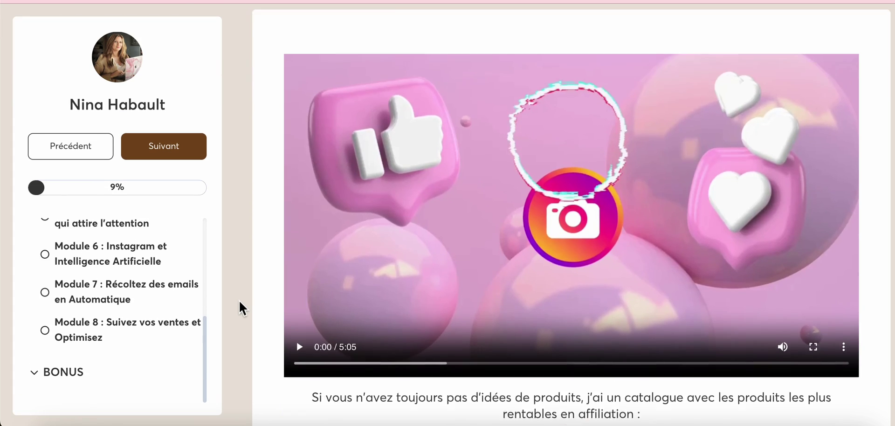